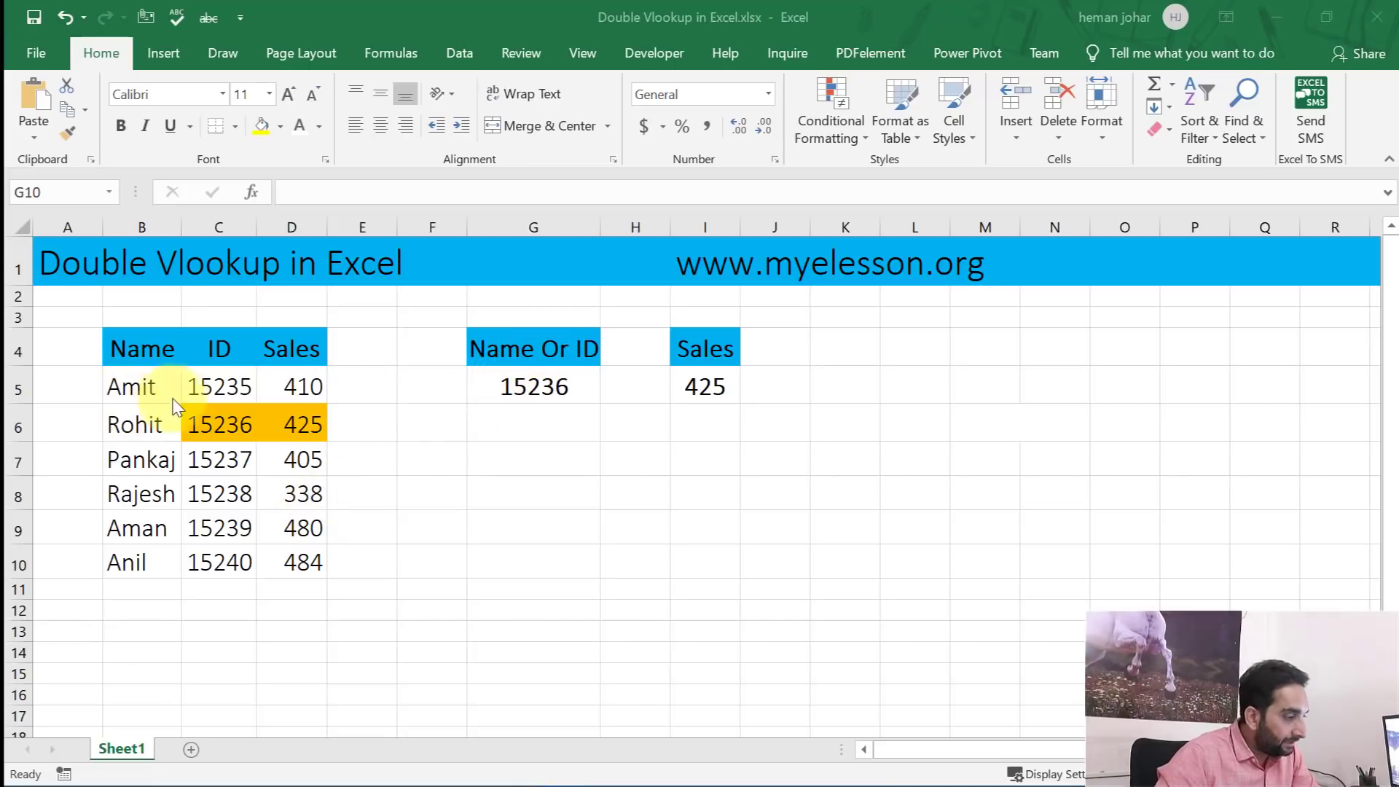
# Step: Replace the lookup value in G5 with the name listed in B5
pyautogui.click(718, 391)
pyautogui.press('F2')
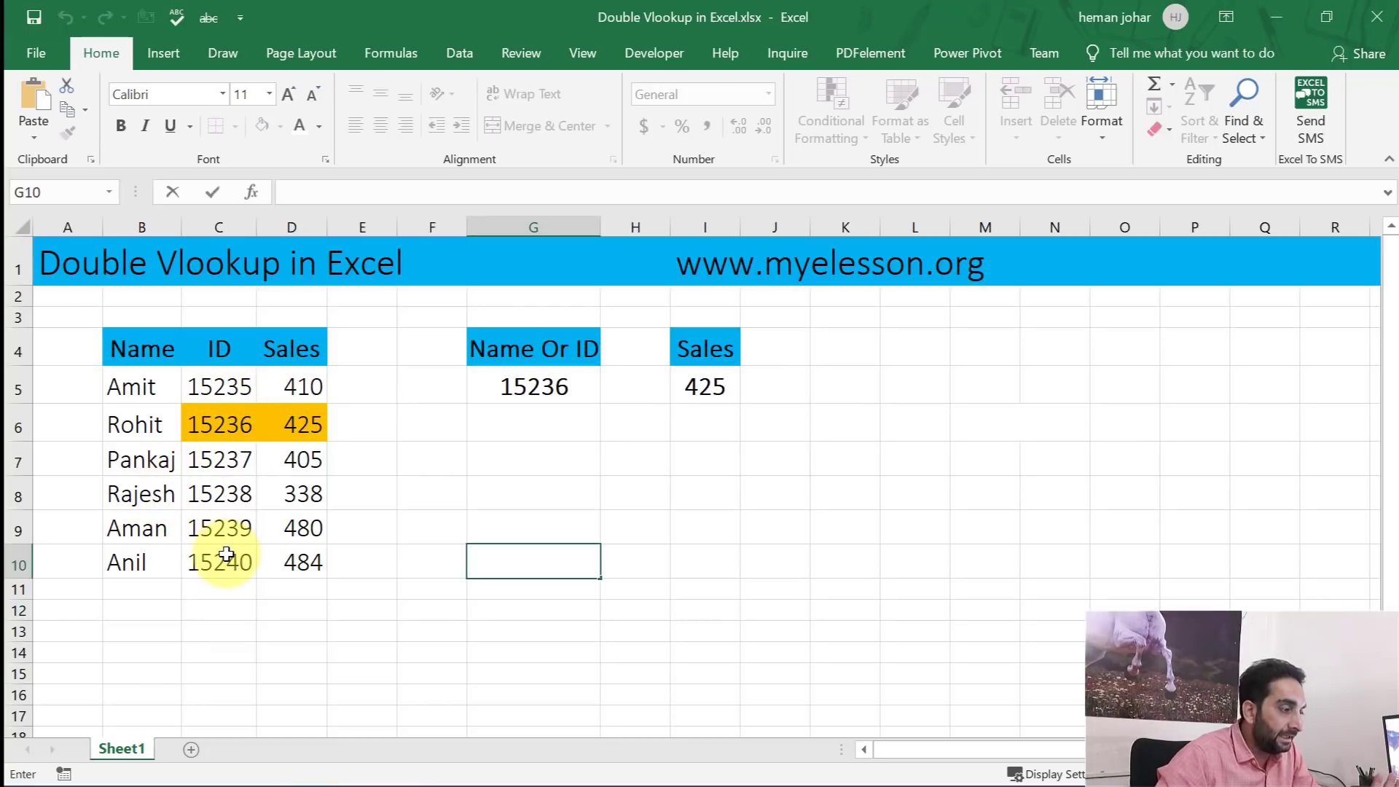
pyautogui.click(539, 388)
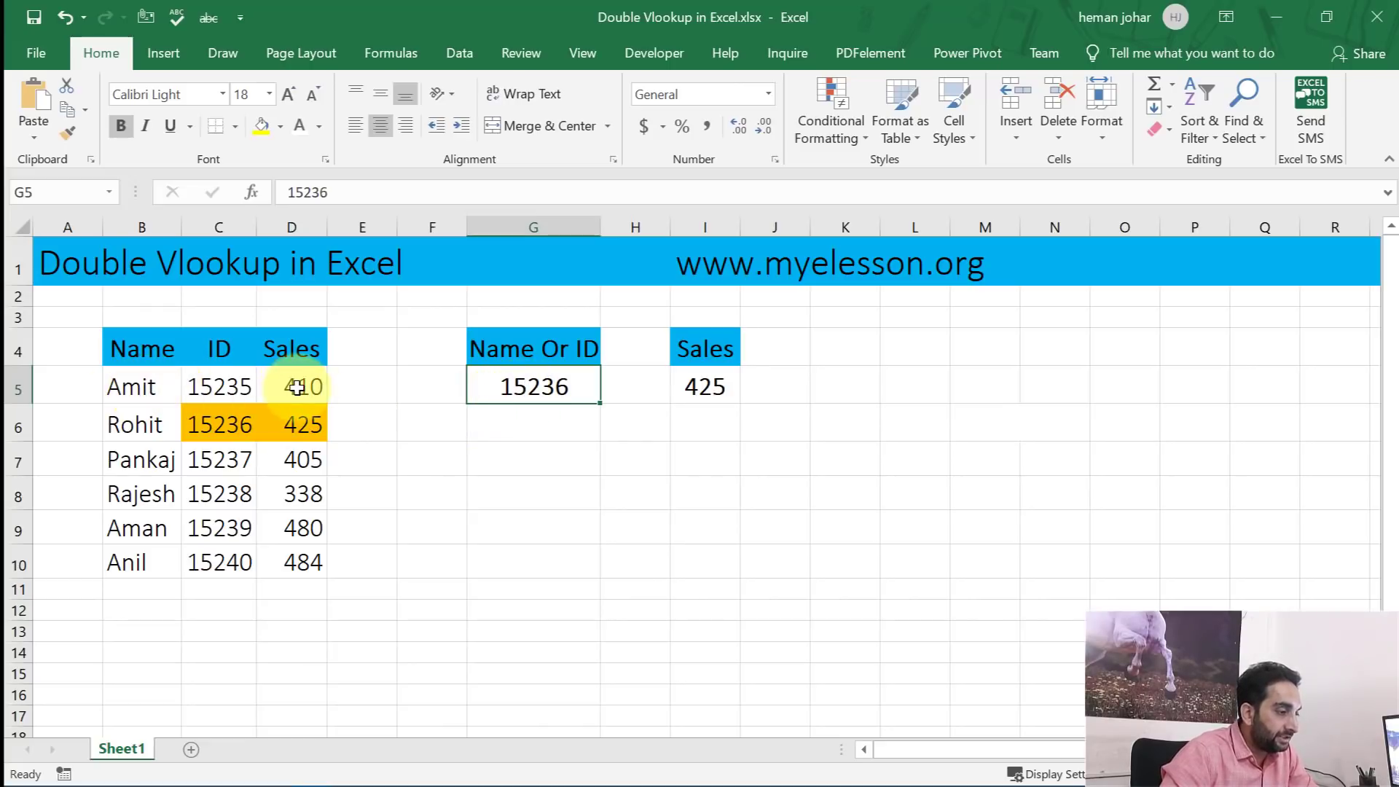
pyautogui.press('BackSpace')
pyautogui.press('BackSpace')
pyautogui.press('BackSpace')
pyautogui.press('BackSpace')
pyautogui.press('BackSpace')
pyautogui.write('amit')
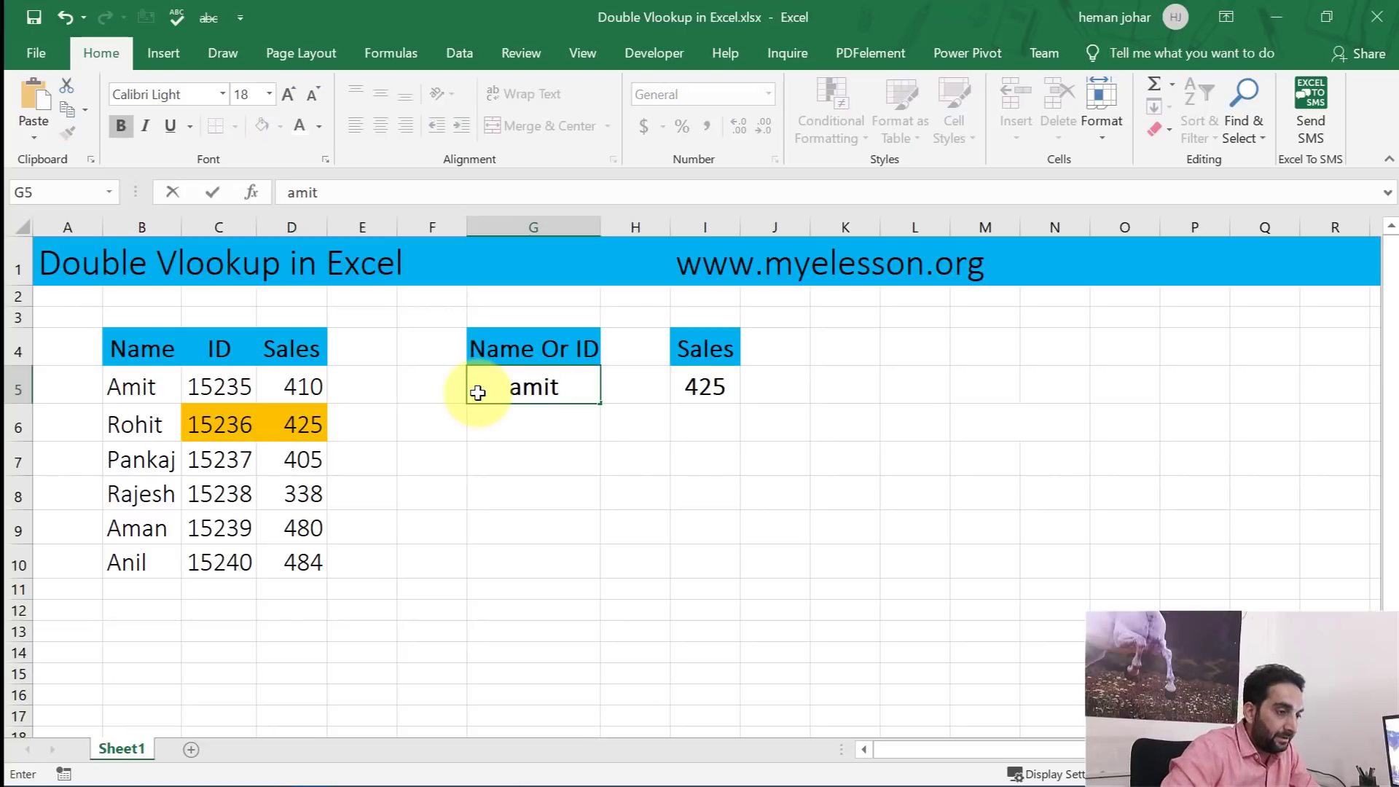
pyautogui.press('Return')
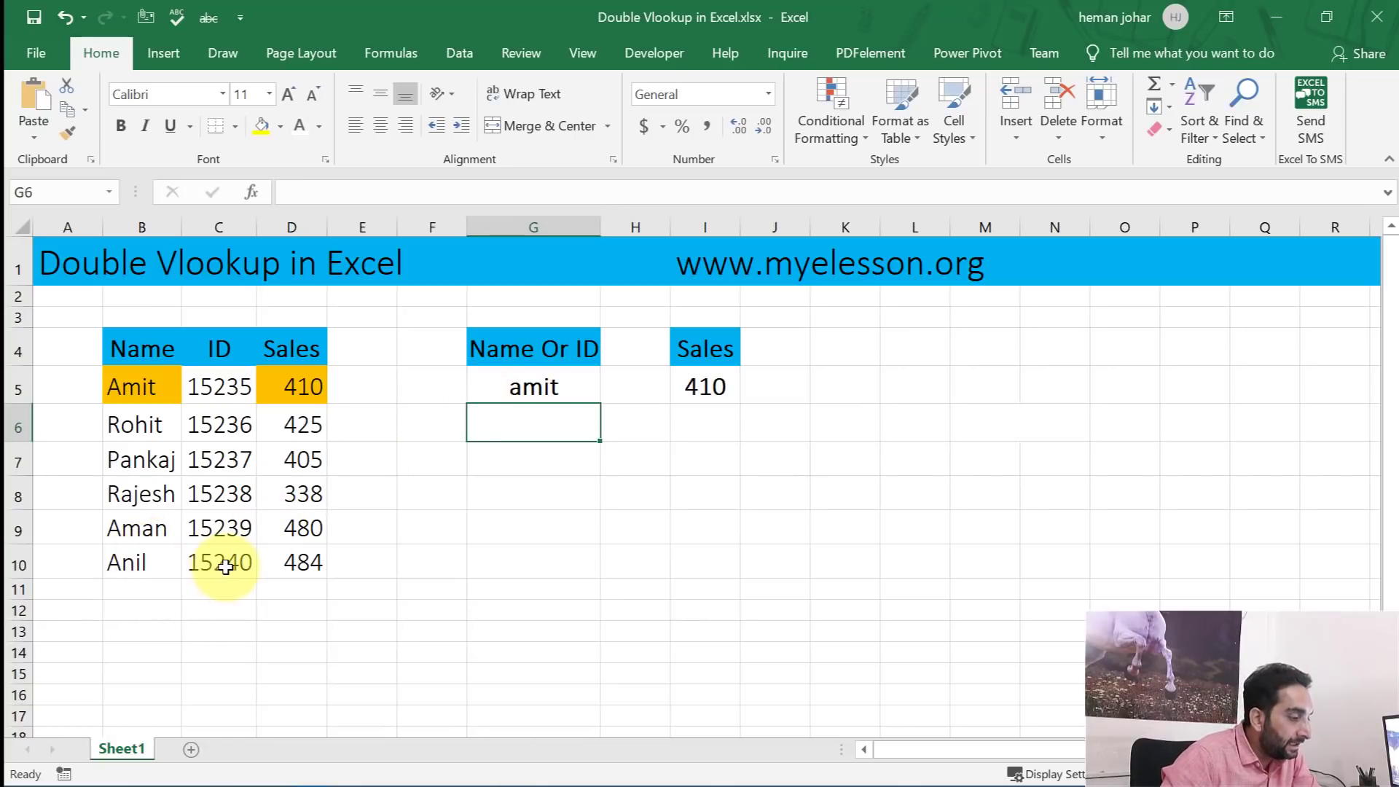
# Step: Replace the lookup value in G5 with the ID listed in C10
pyautogui.click(533, 388)
pyautogui.write('15240')
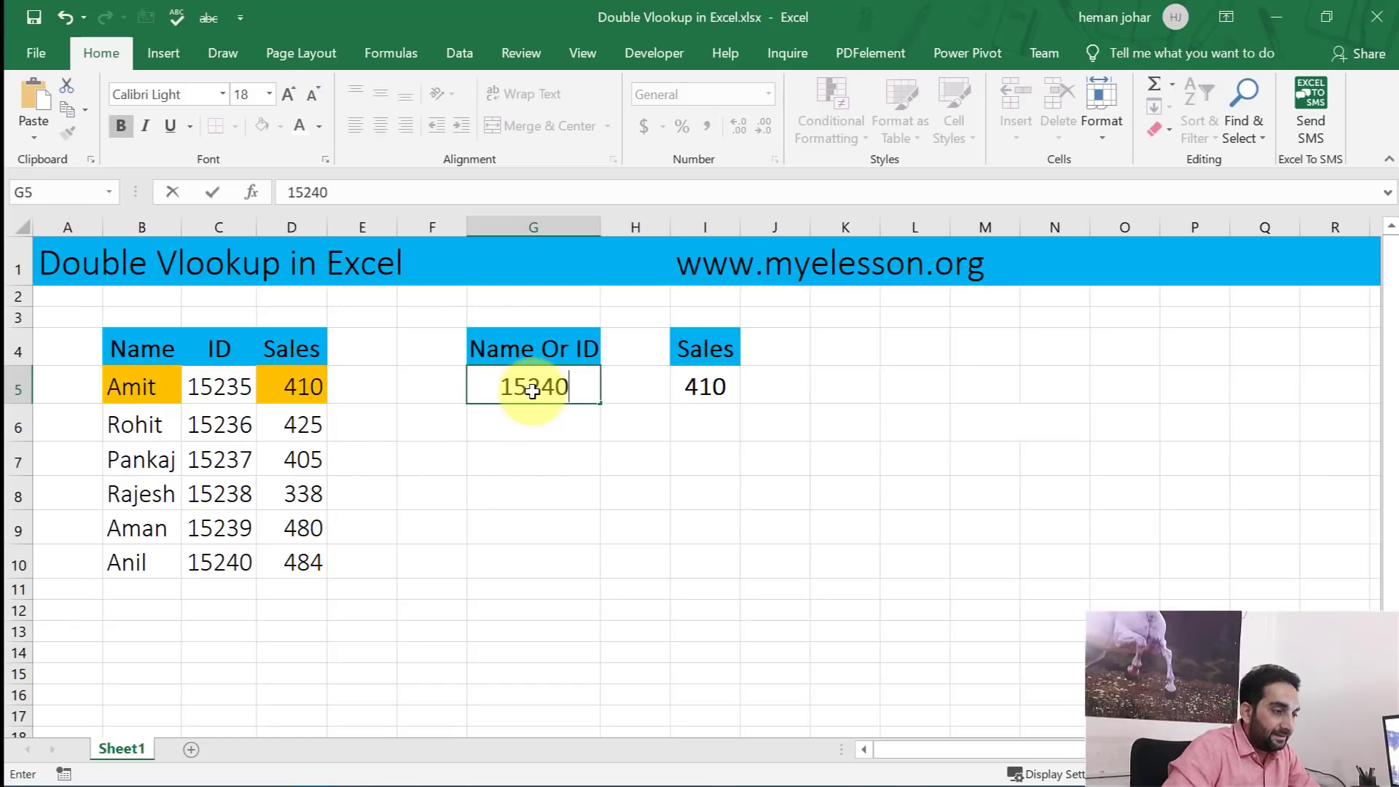
pyautogui.press('Return')
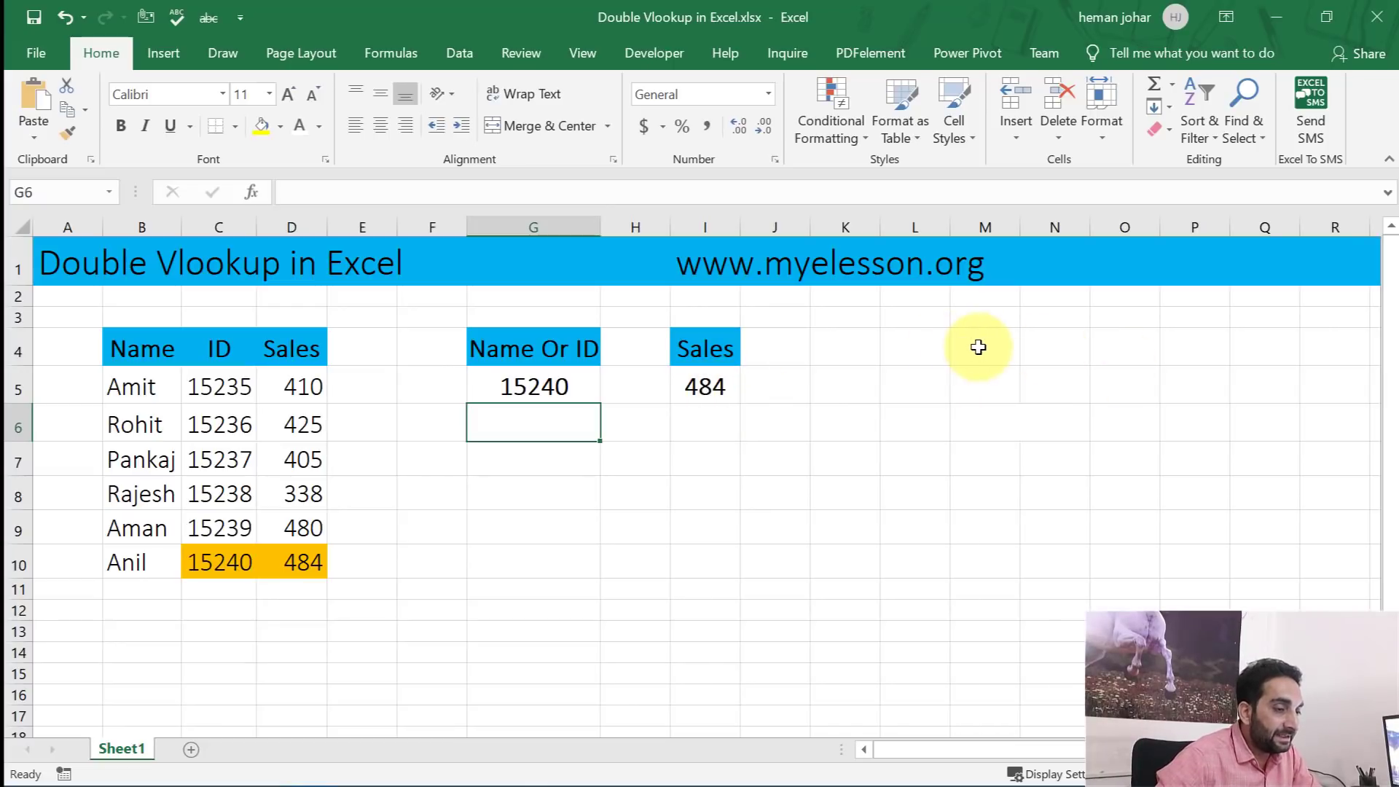
# Step: Set the font colour of cells M4:M7 to Automatic
pyautogui.moveTo(985, 345); pyautogui.dragTo(986, 452)
pyautogui.click(321, 127)
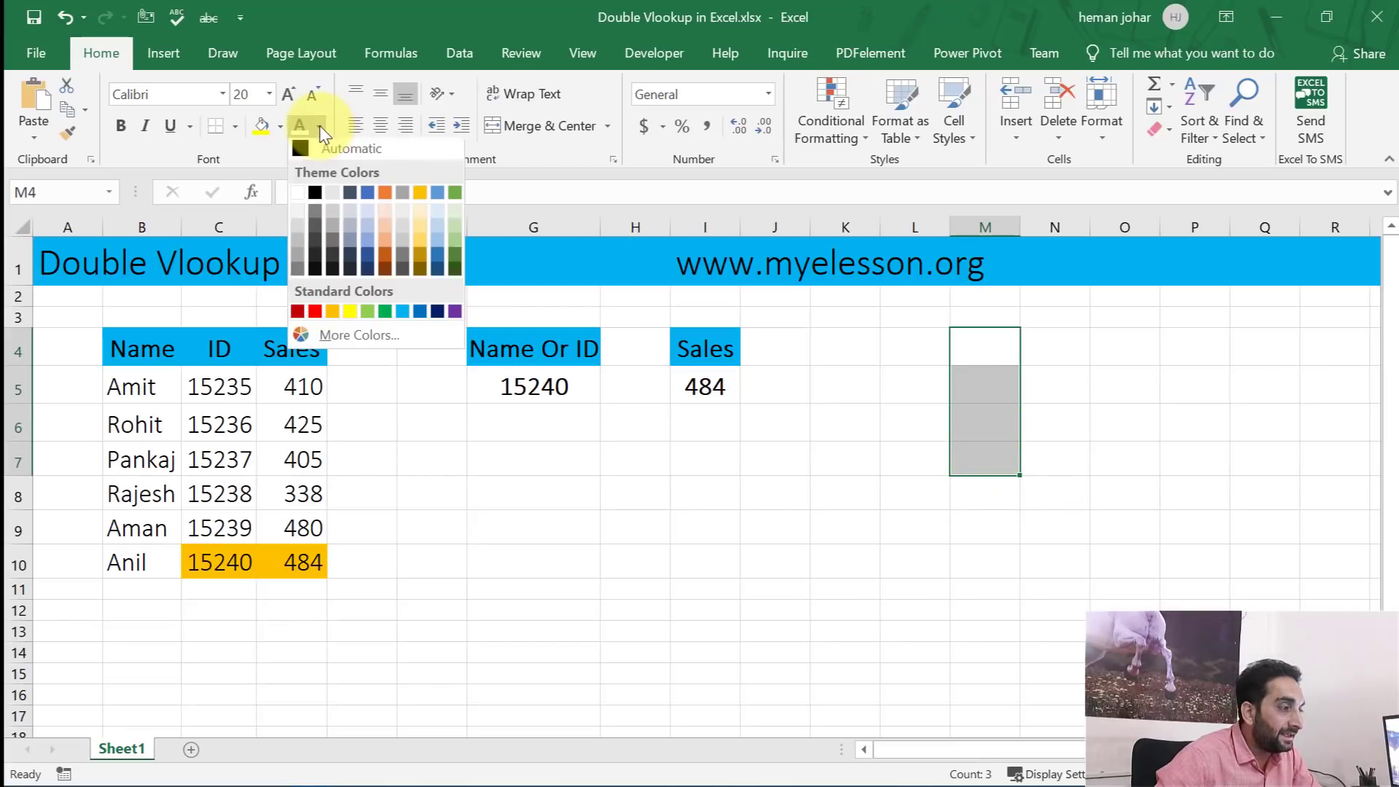
pyautogui.click(300, 142)
pyautogui.click(1134, 550)
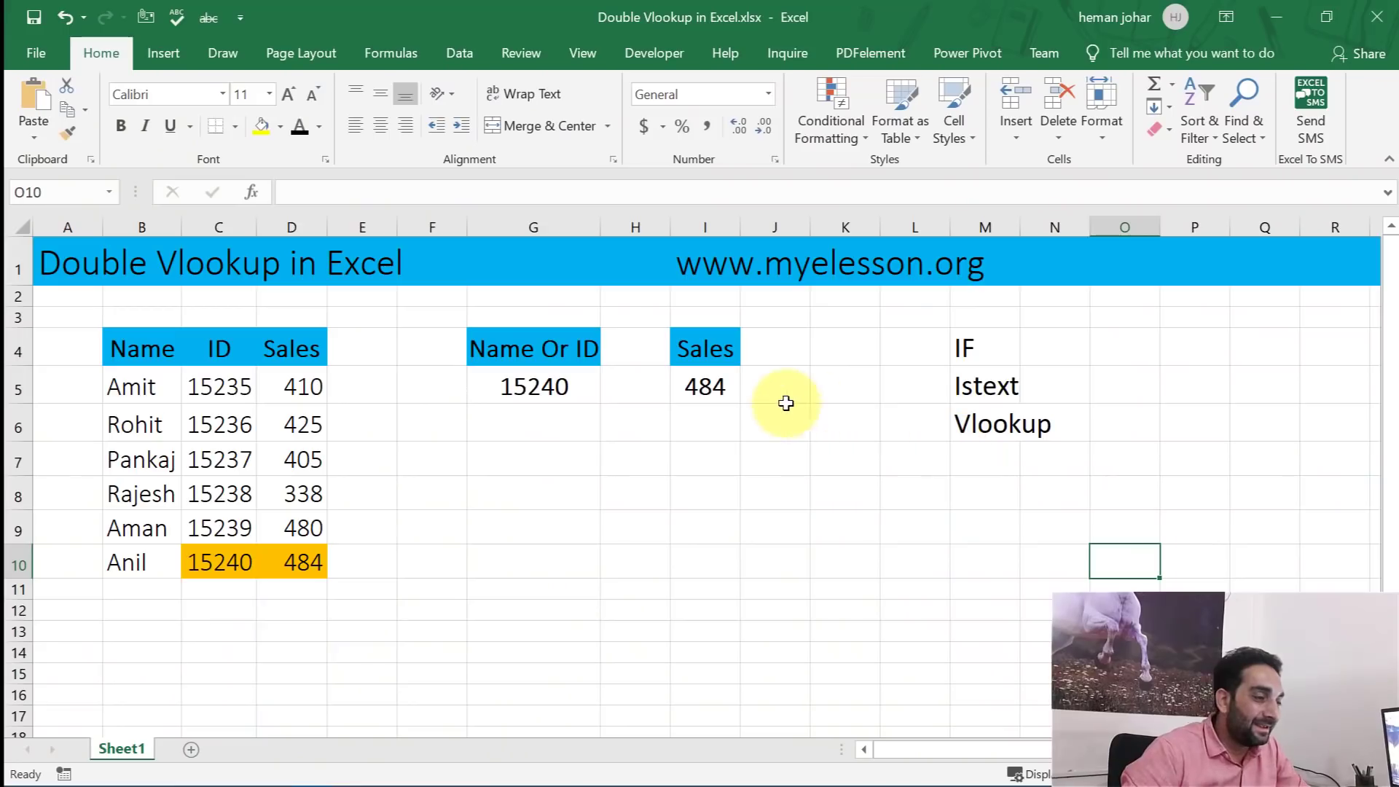
# Step: Inspect the existing formula in the Sales result cell I5 and clear it
pyautogui.click(705, 394)
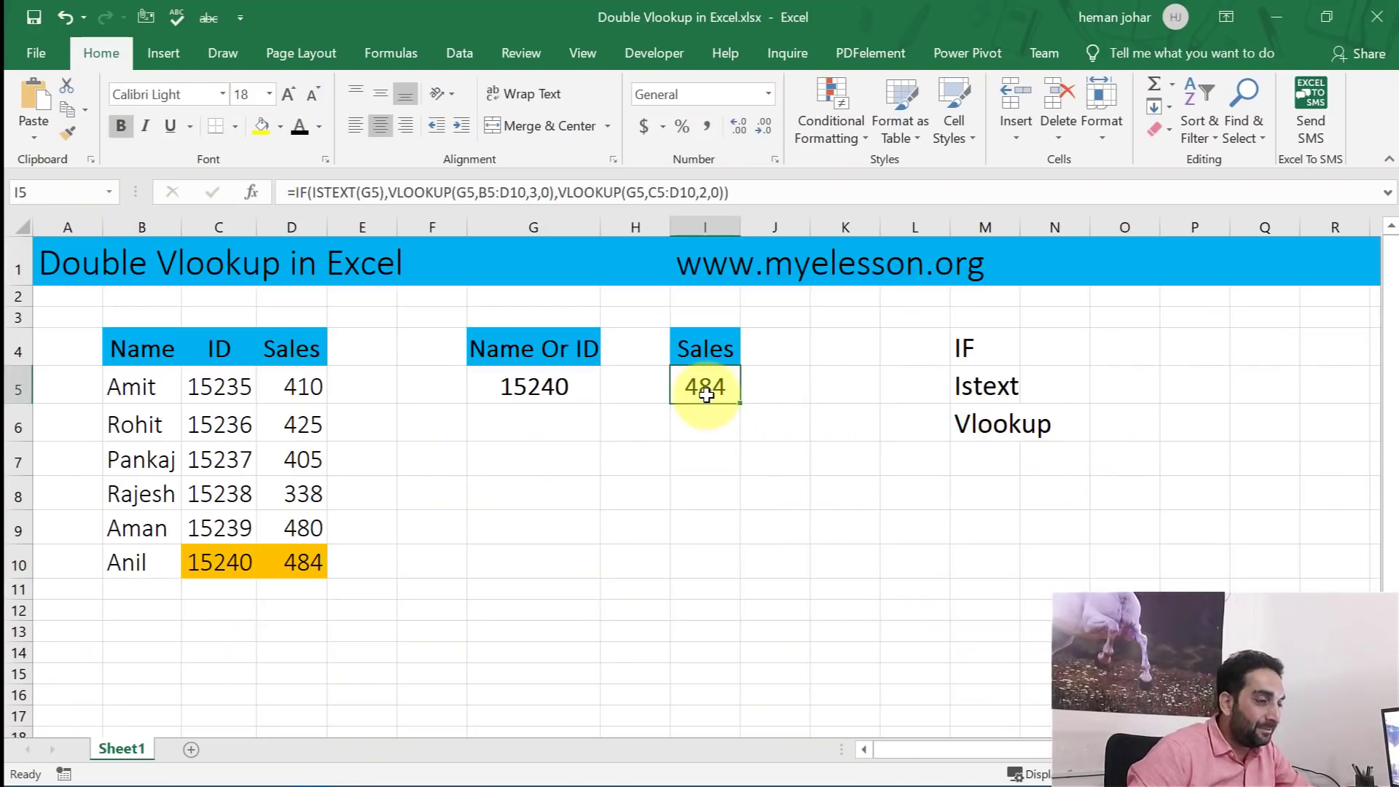
pyautogui.doubleClick(706, 394)
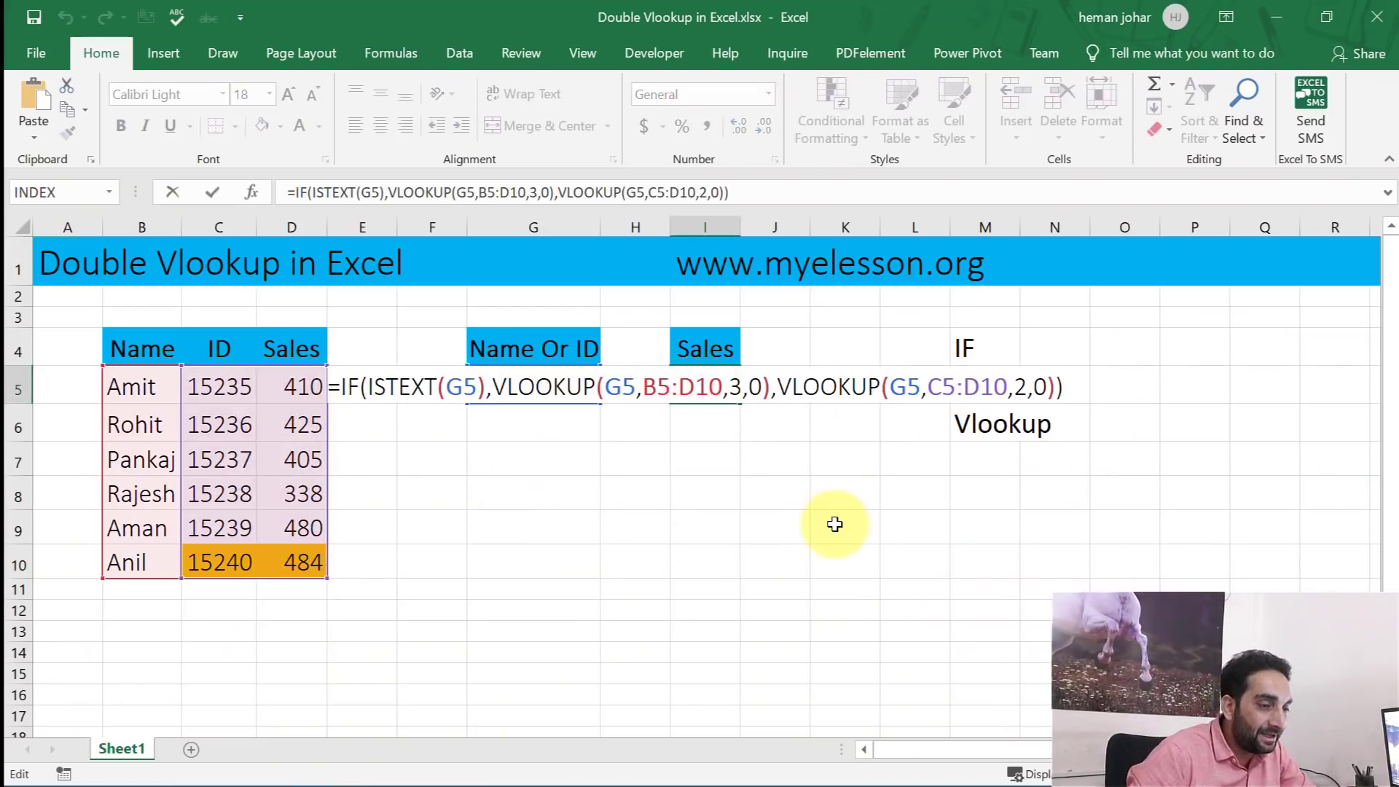
pyautogui.press('Escape')
pyautogui.press('Delete')
pyautogui.press('Down')
pyautogui.press('Up')
# Step: Start an IF formula in I5 with ISTEXT(G5) as its logical test
pyautogui.write('=if')
pyautogui.press('Tab')
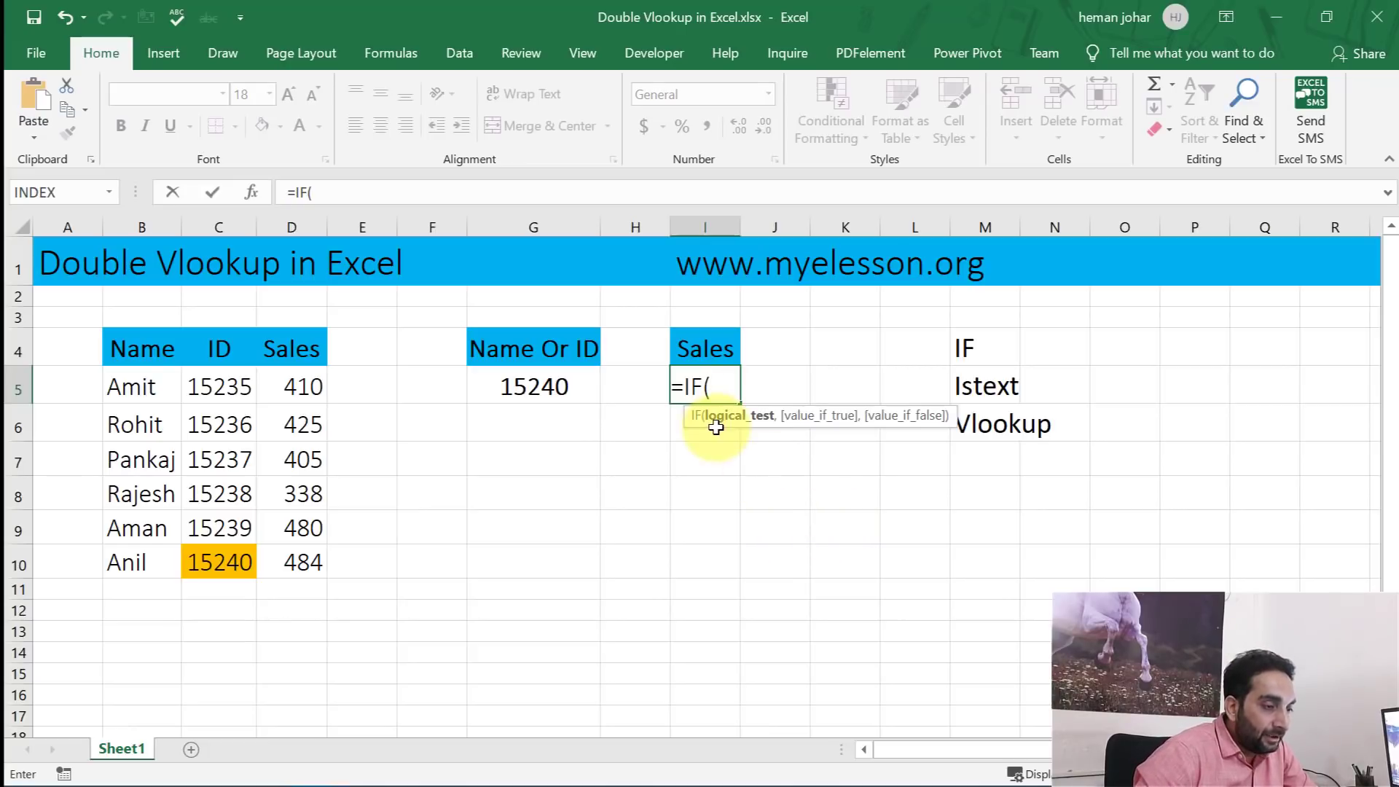
pyautogui.write('t')
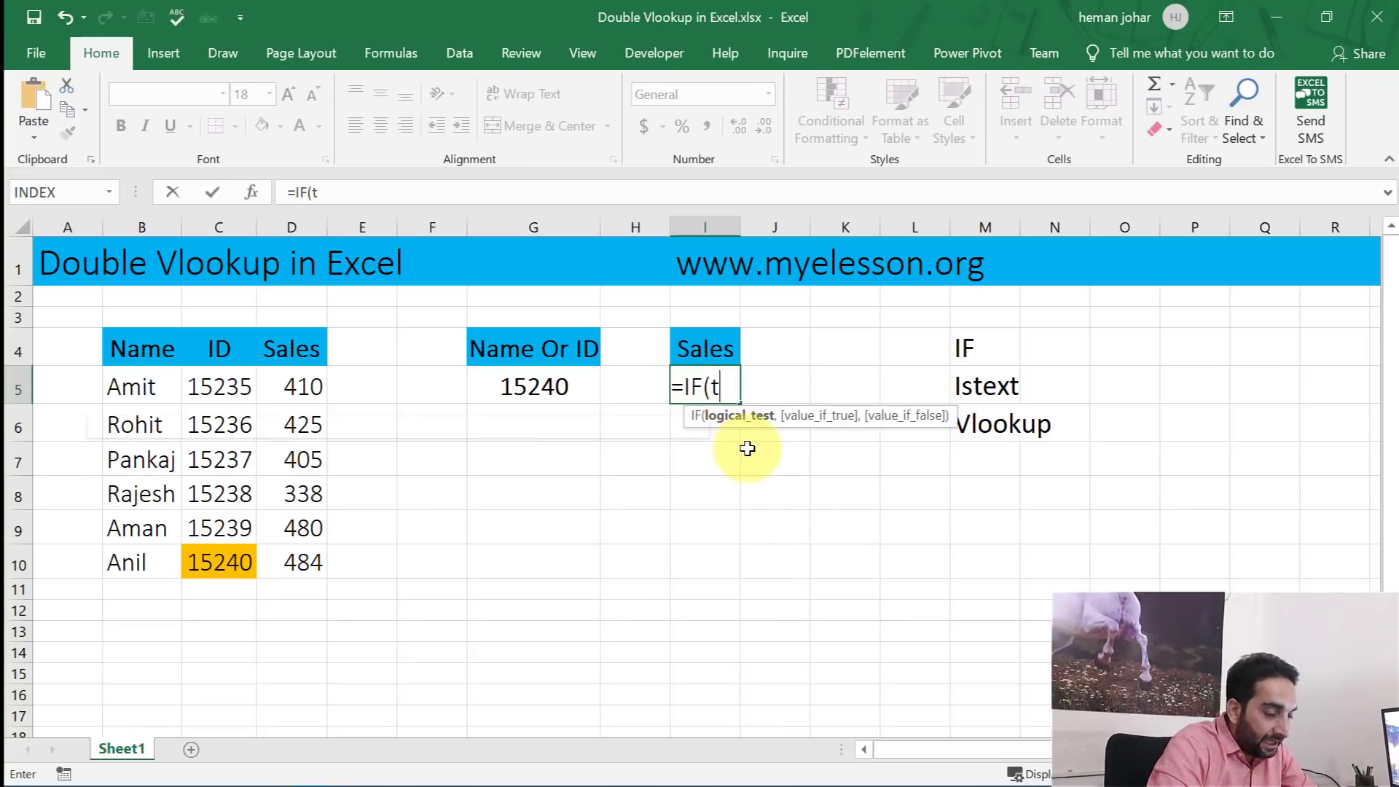
pyautogui.press('BackSpace')
pyautogui.write('iste')
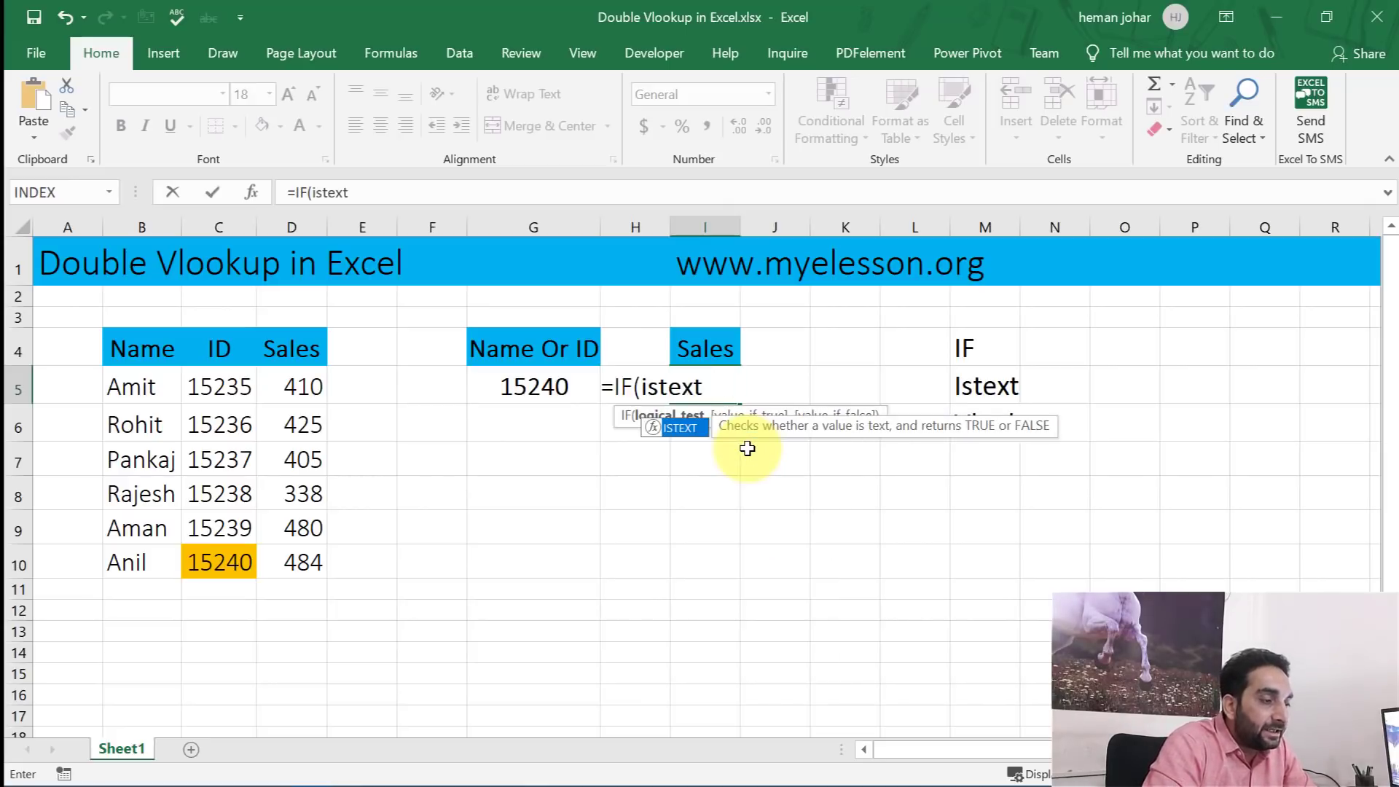
pyautogui.write('xt')
pyautogui.press('Tab')
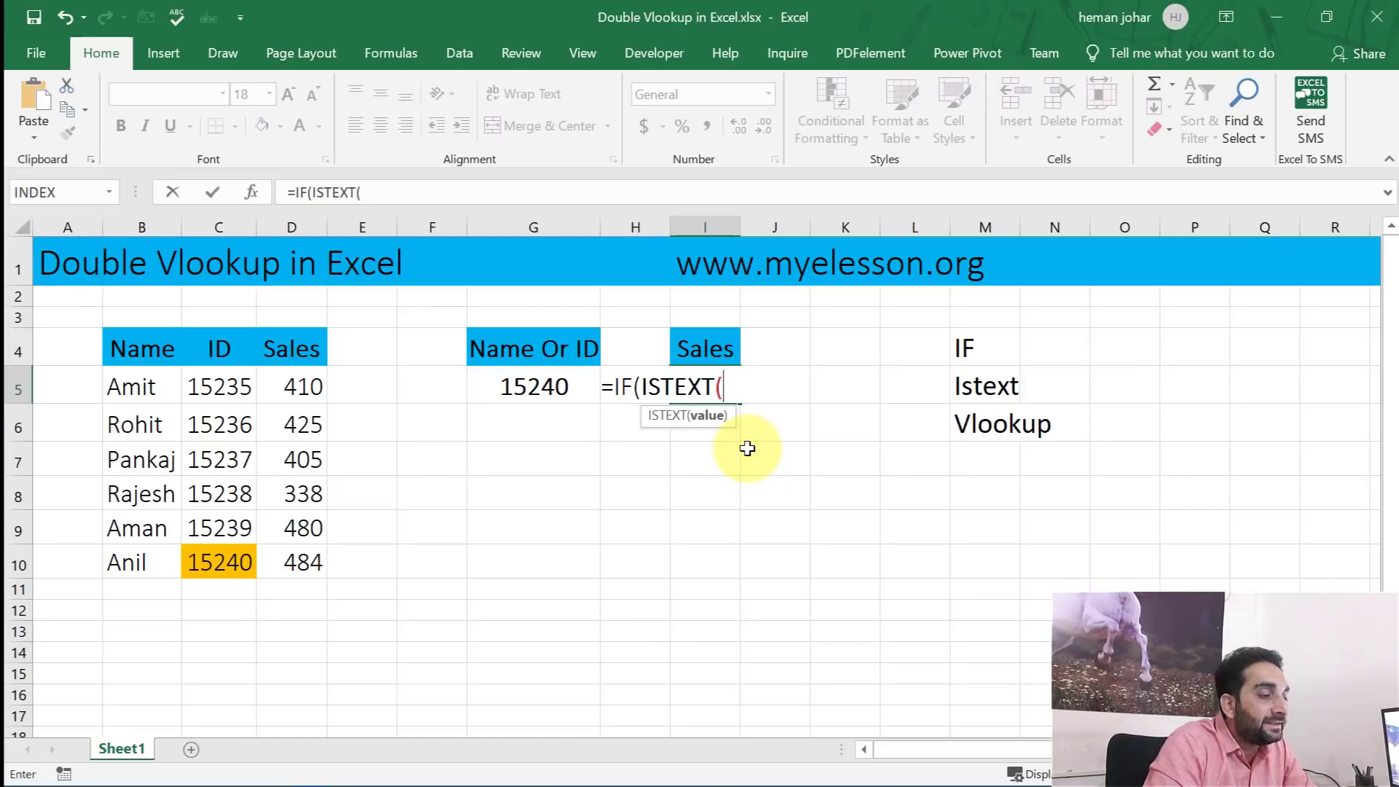
pyautogui.press('BackSpace')
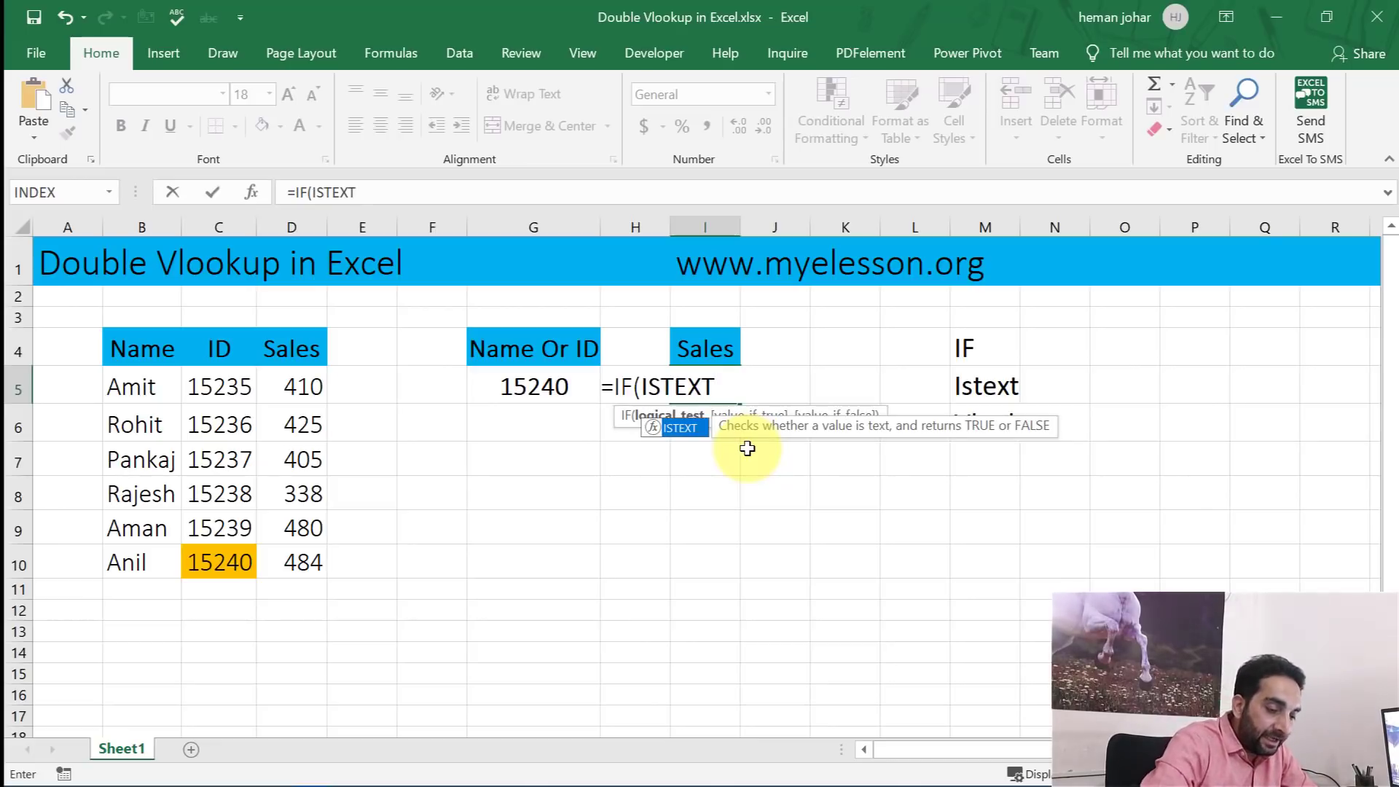
pyautogui.write(')')
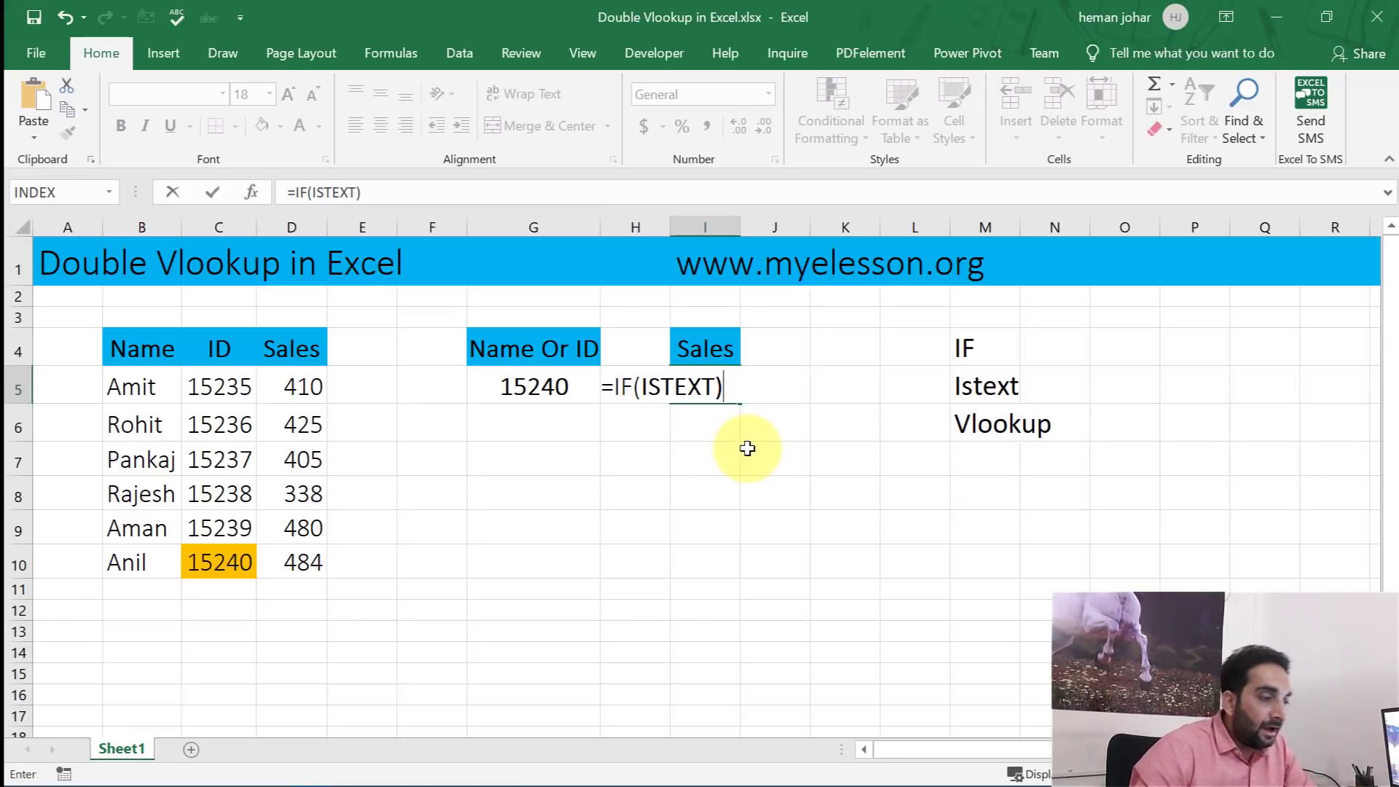
pyautogui.press('BackSpace')
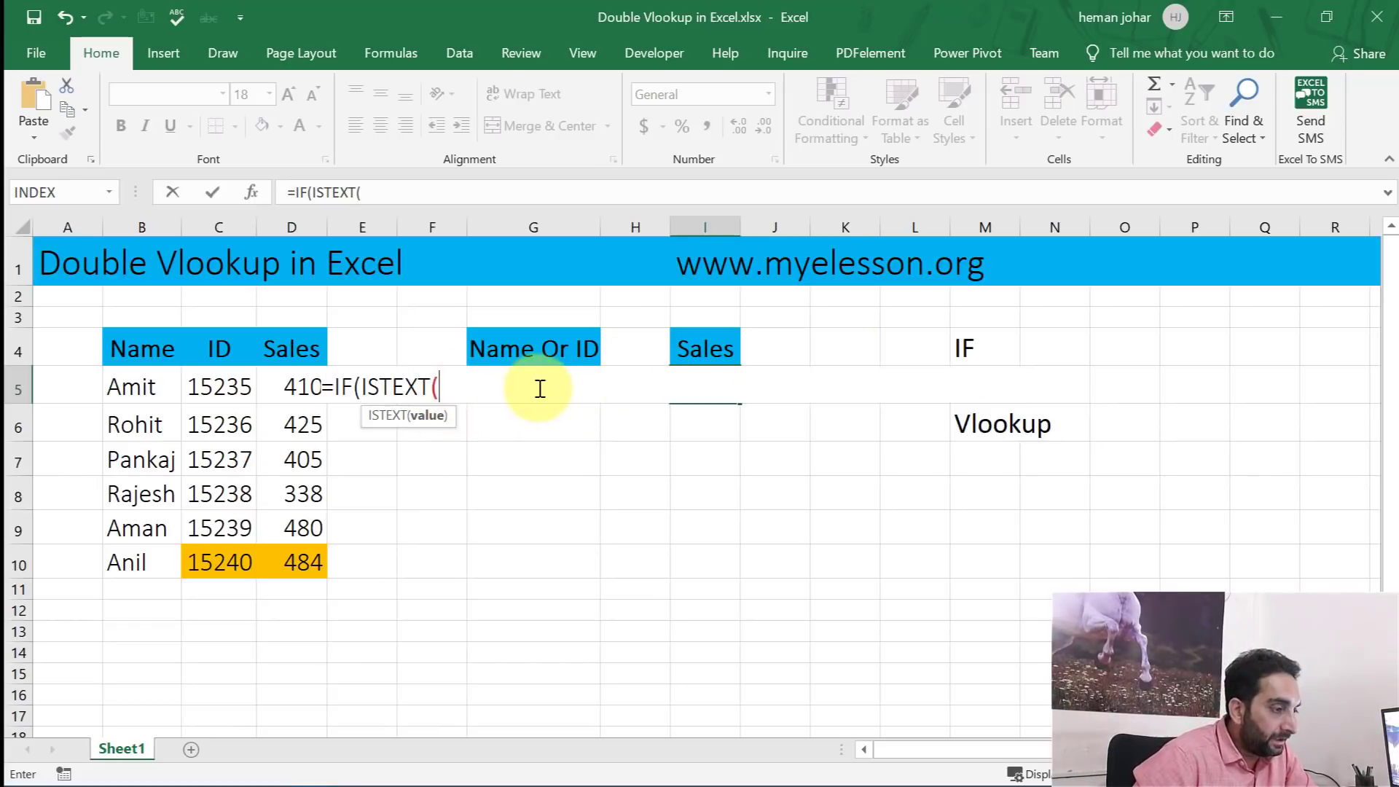
pyautogui.click(532, 416)
pyautogui.press('Up')
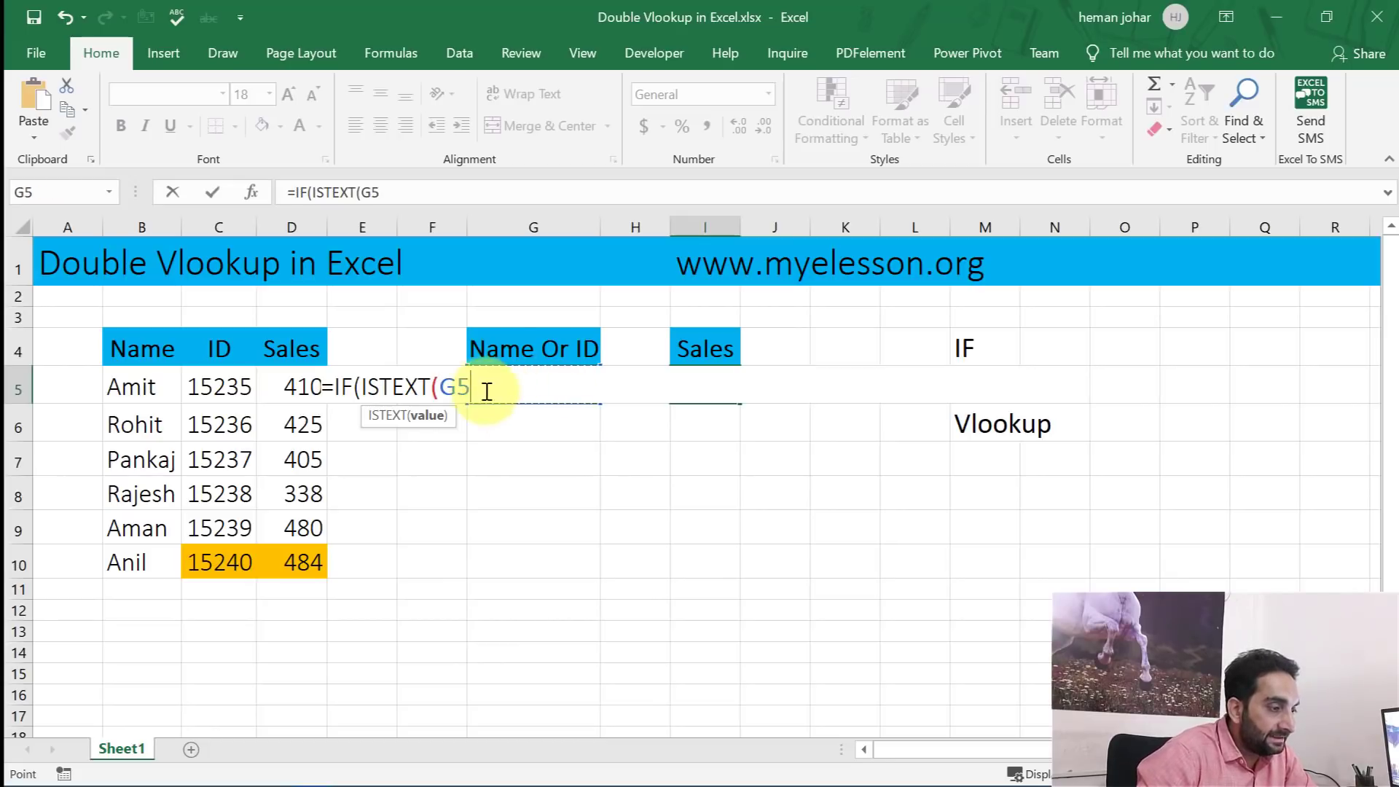
pyautogui.write(')')
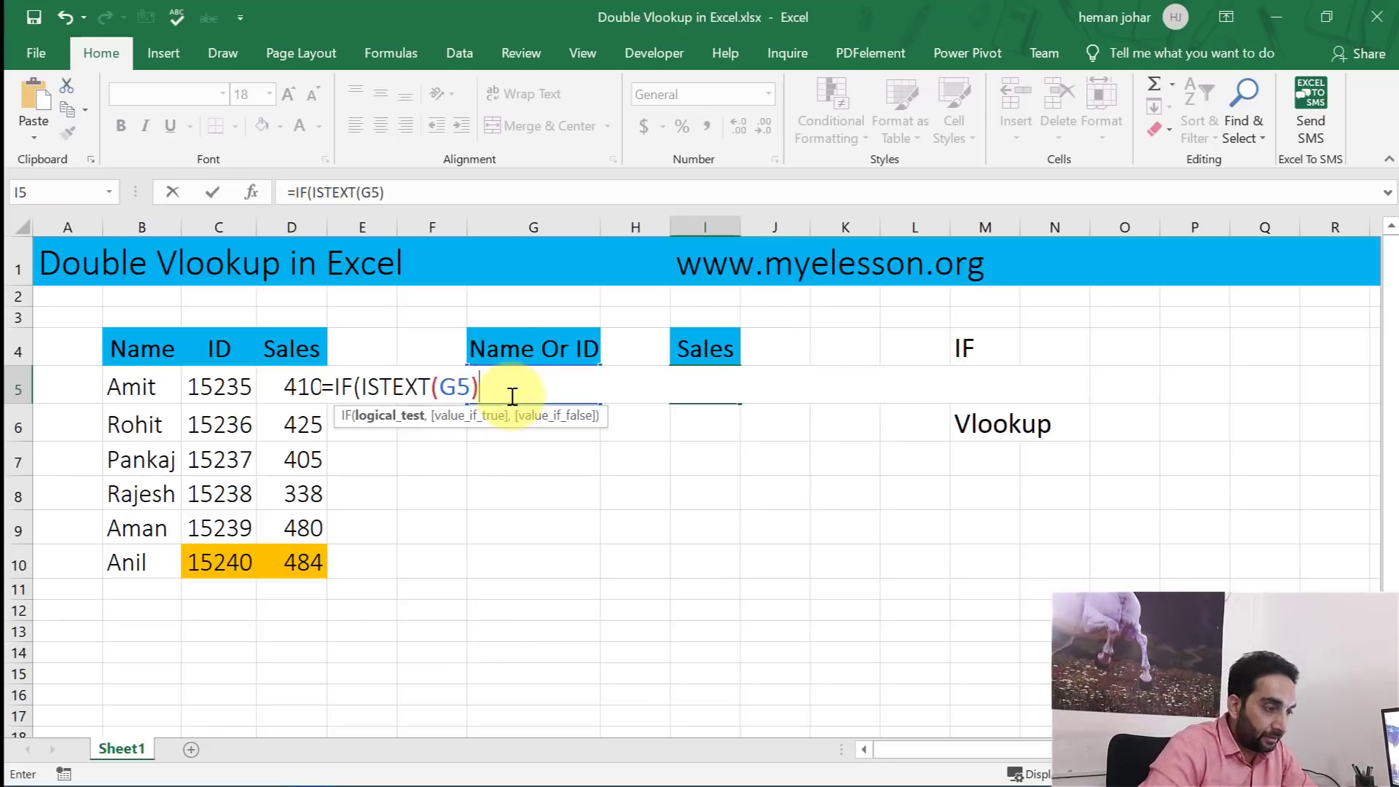
pyautogui.write(',')
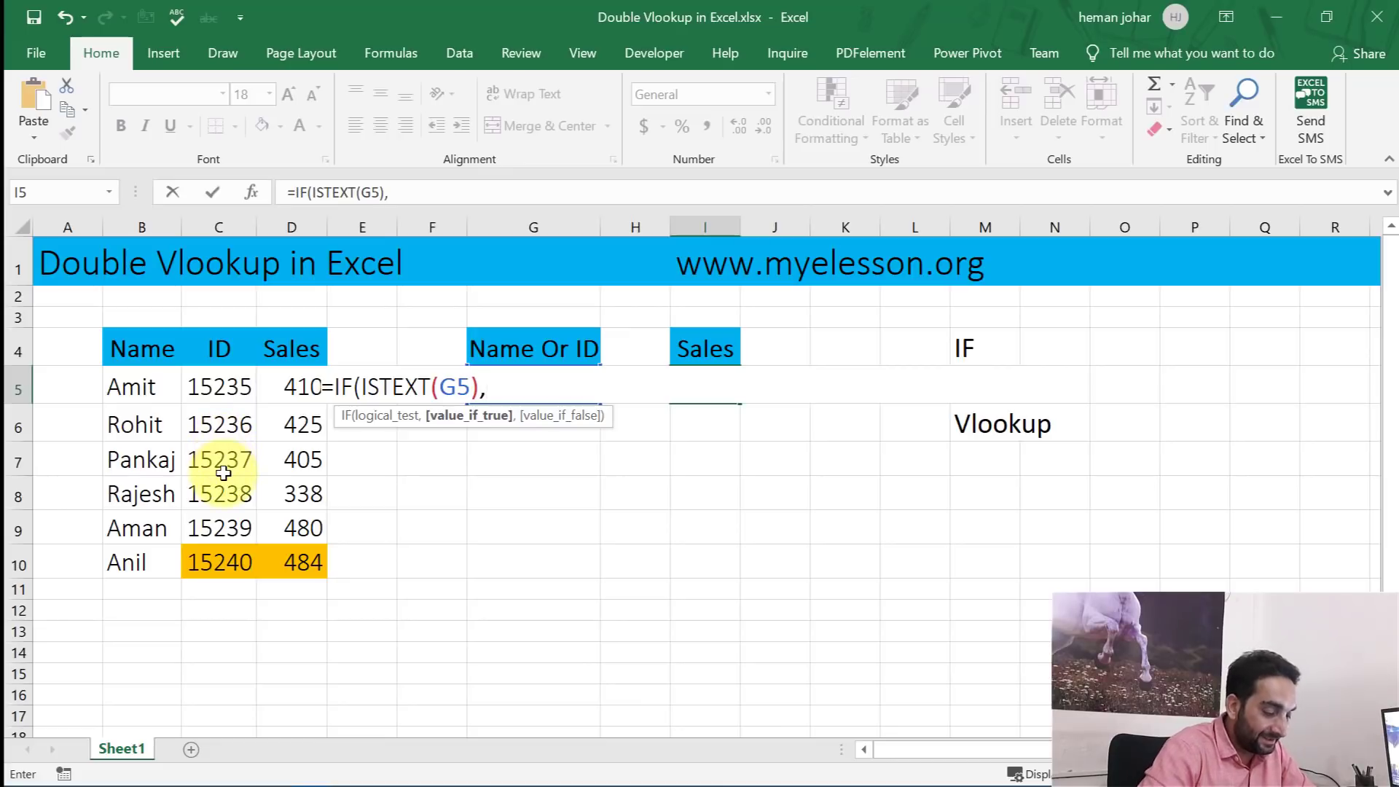
# Step: Add VLOOKUP(G5,B5:D10,3,0) as the value-if-true argument of the IF formula in I5
pyautogui.write('lo')
pyautogui.press('Tab')
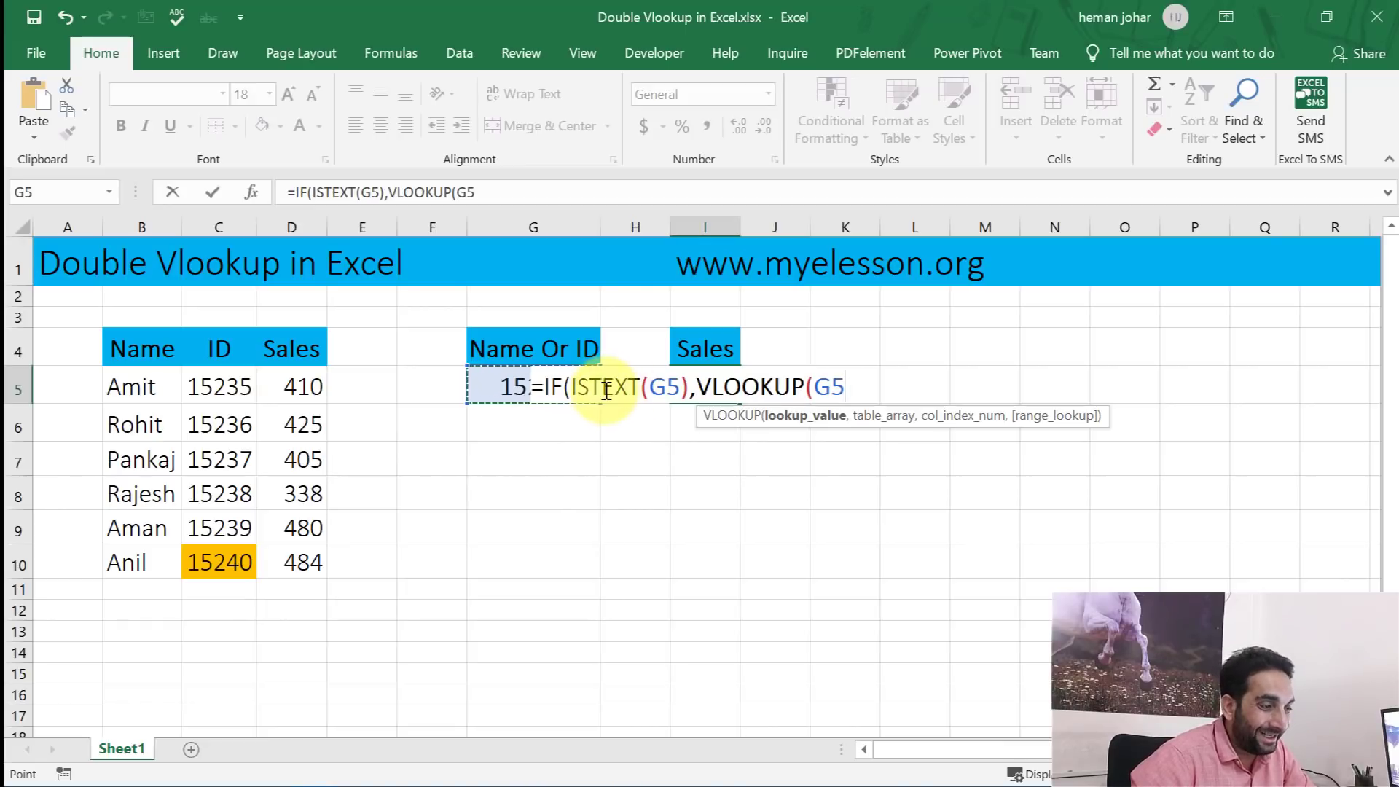
pyautogui.write(',')
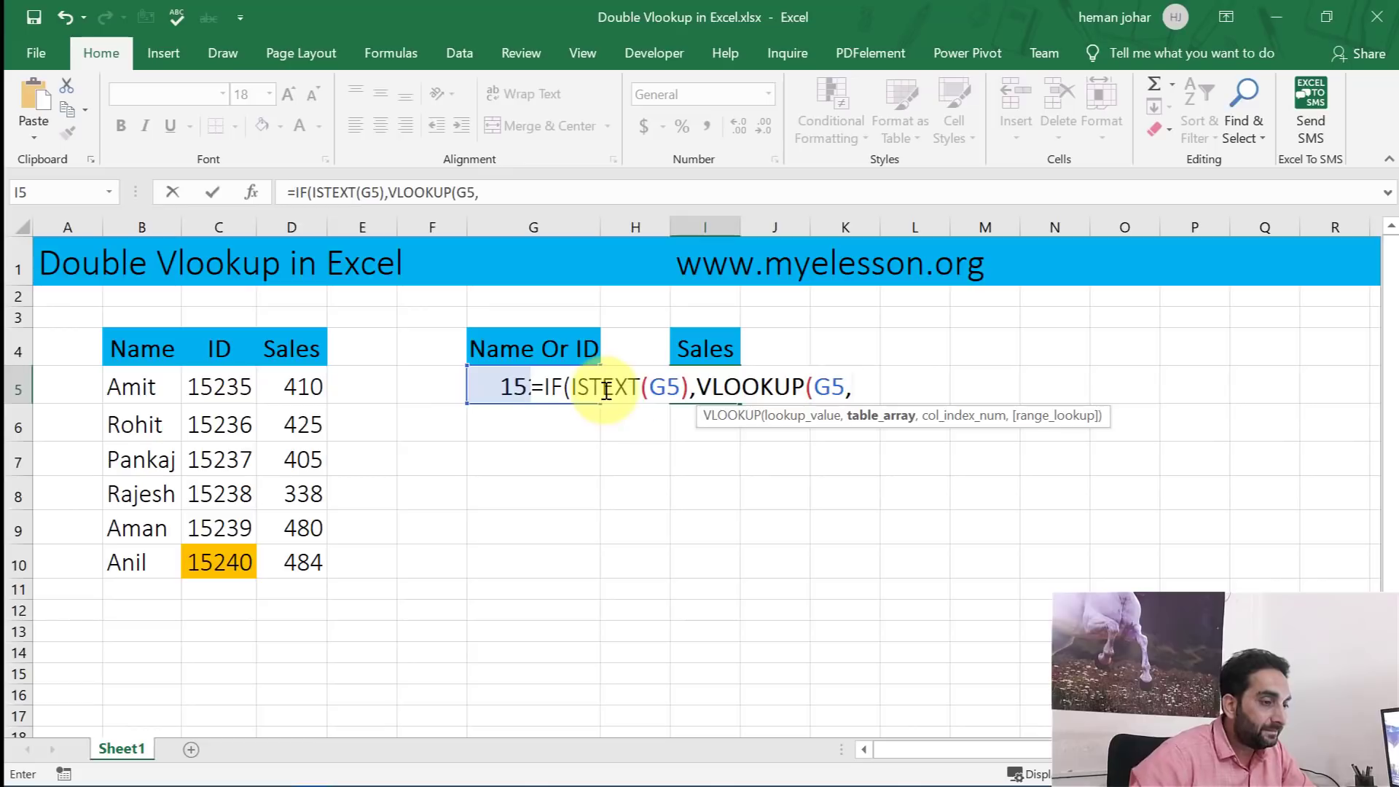
pyautogui.click(120, 390)
pyautogui.moveTo(120, 408); pyautogui.dragTo(276, 572)
pyautogui.write(',3')
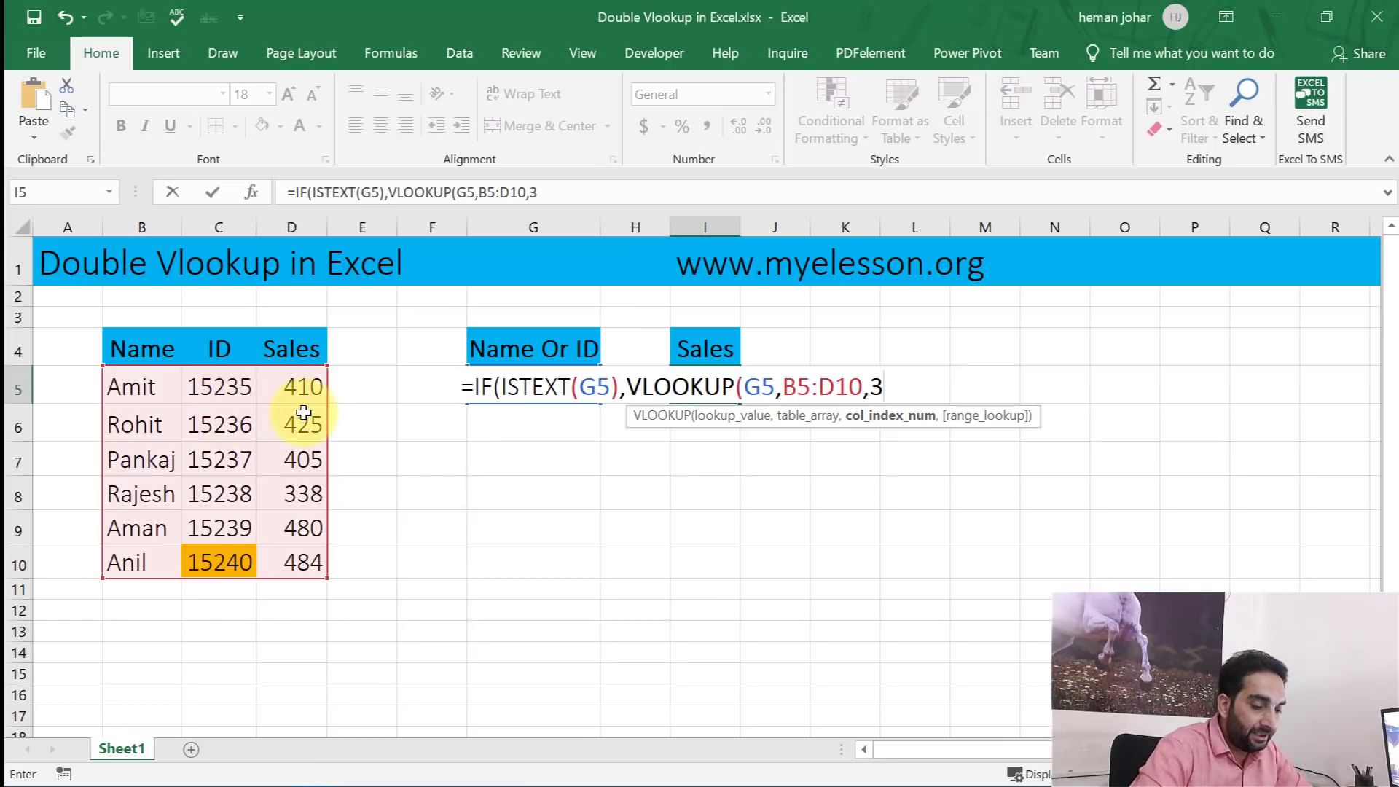
pyautogui.write(',')
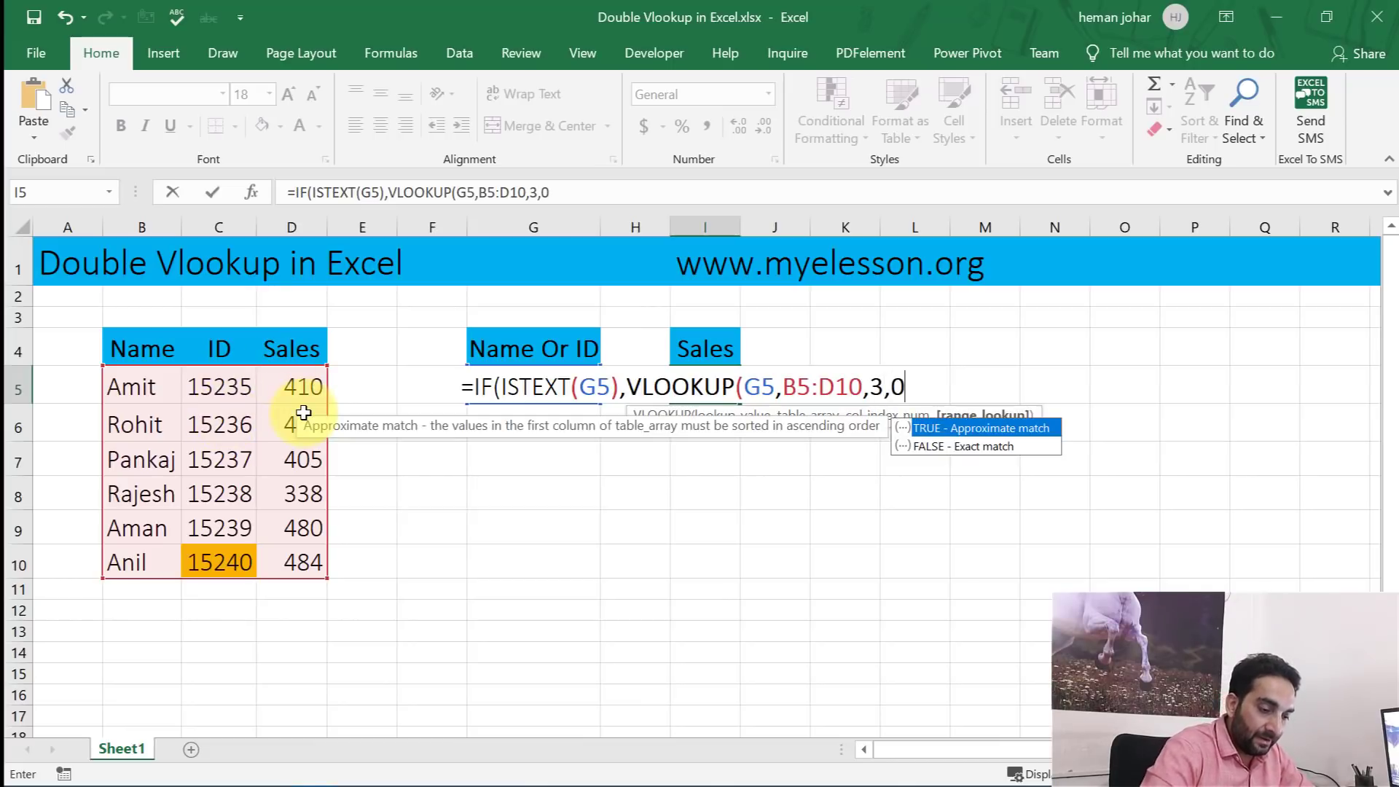
pyautogui.write('0)')
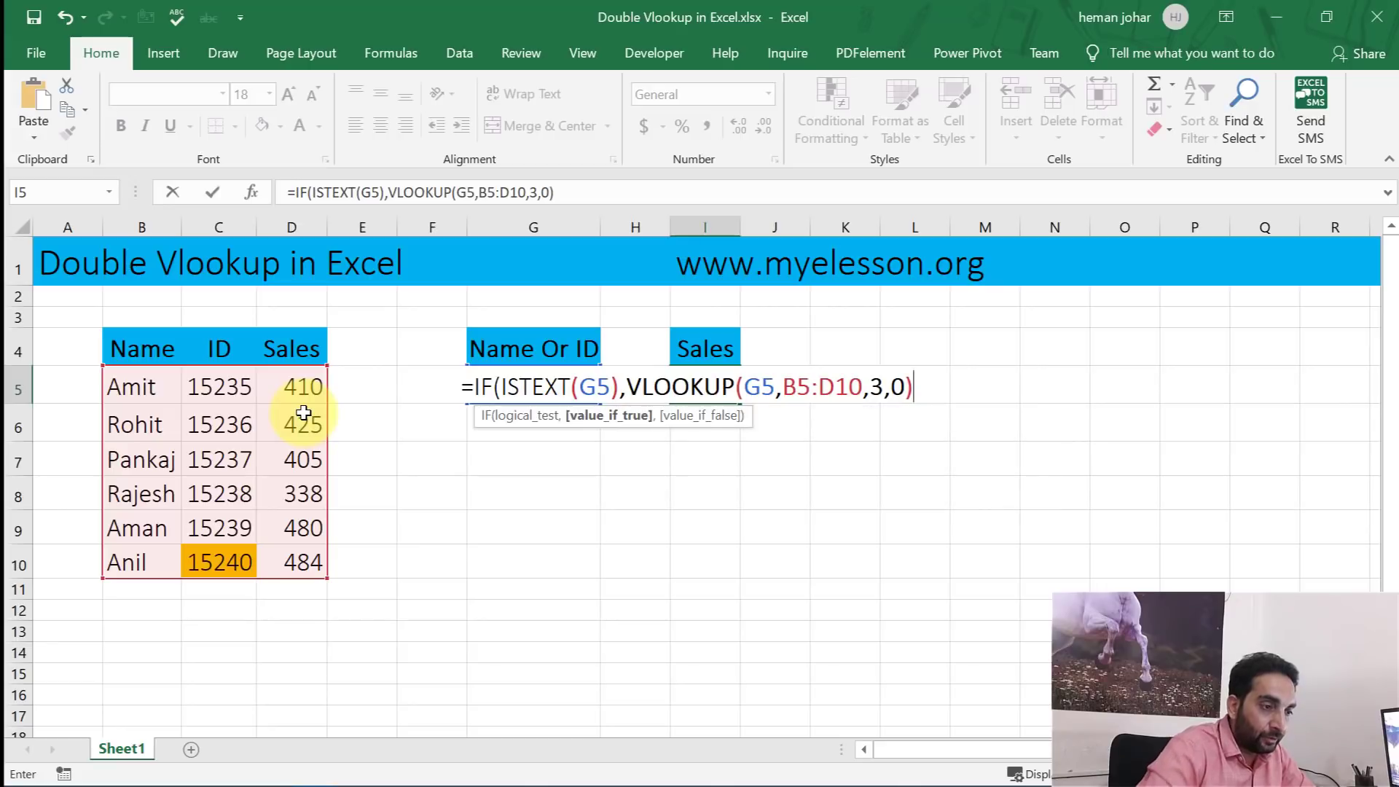
pyautogui.write(',')
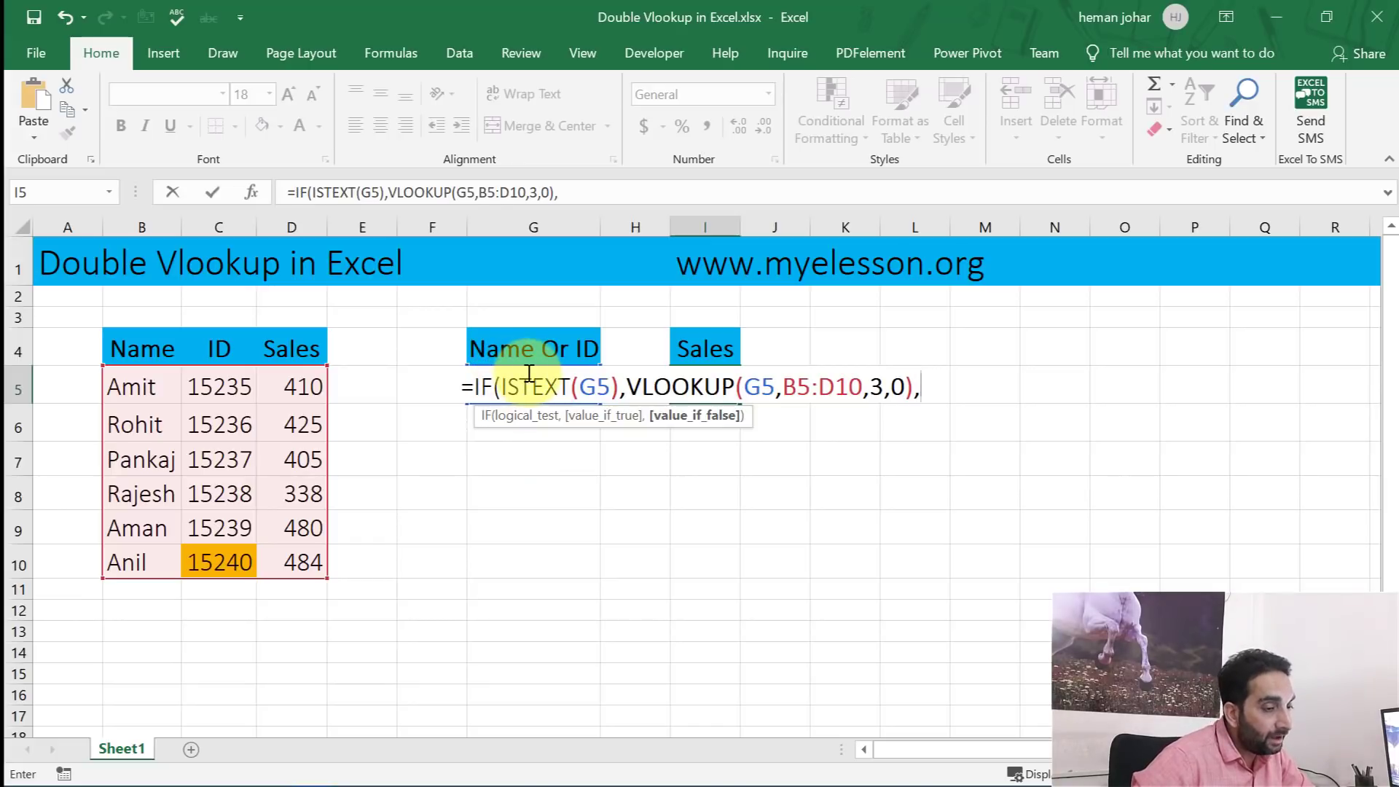
# Step: Add VLOOKUP(G5,C5:D10,2,0) as the value-if-false argument and commit the IF formula in I5
pyautogui.write('vlo')
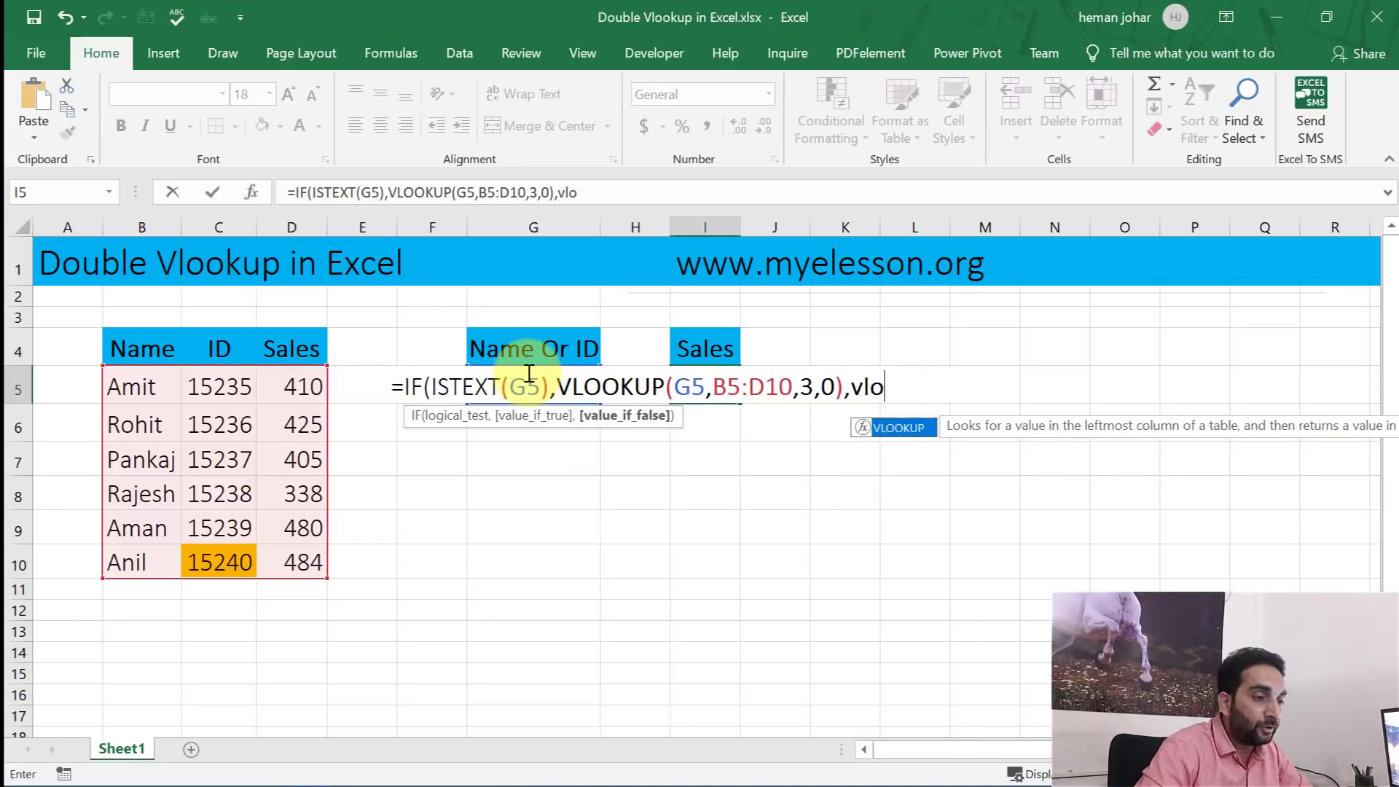
pyautogui.press('Tab')
pyautogui.click(537, 434)
pyautogui.press('Up')
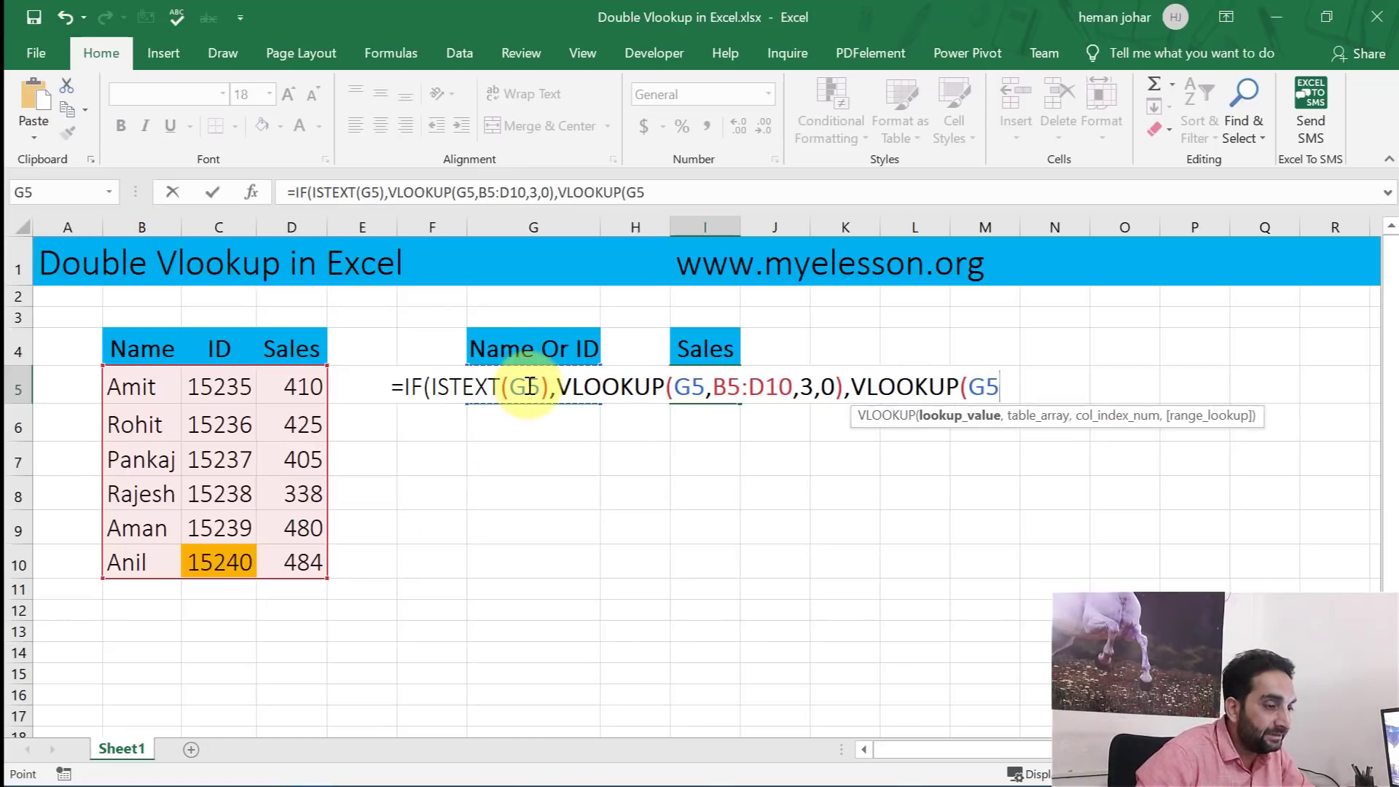
pyautogui.write(',')
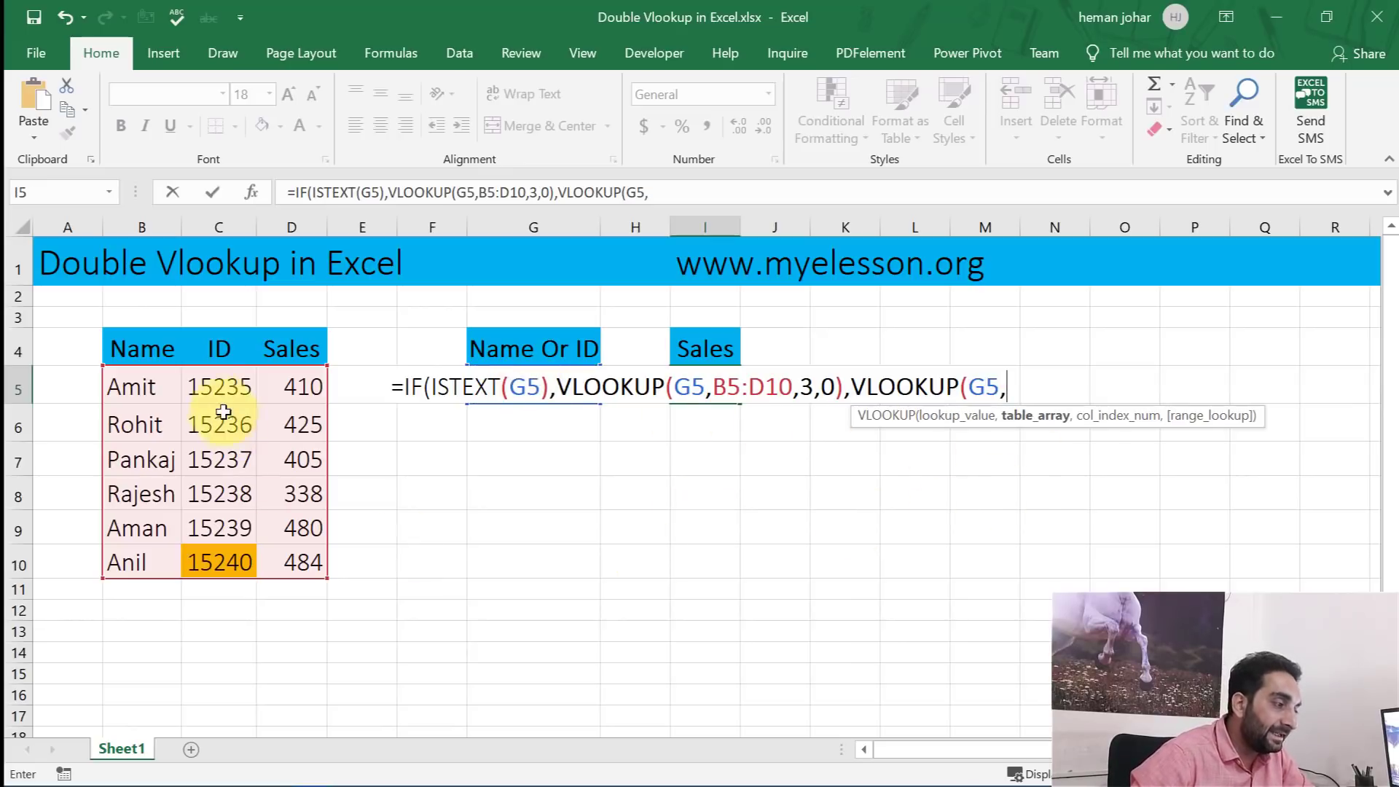
pyautogui.moveTo(218, 384); pyautogui.dragTo(290, 561)
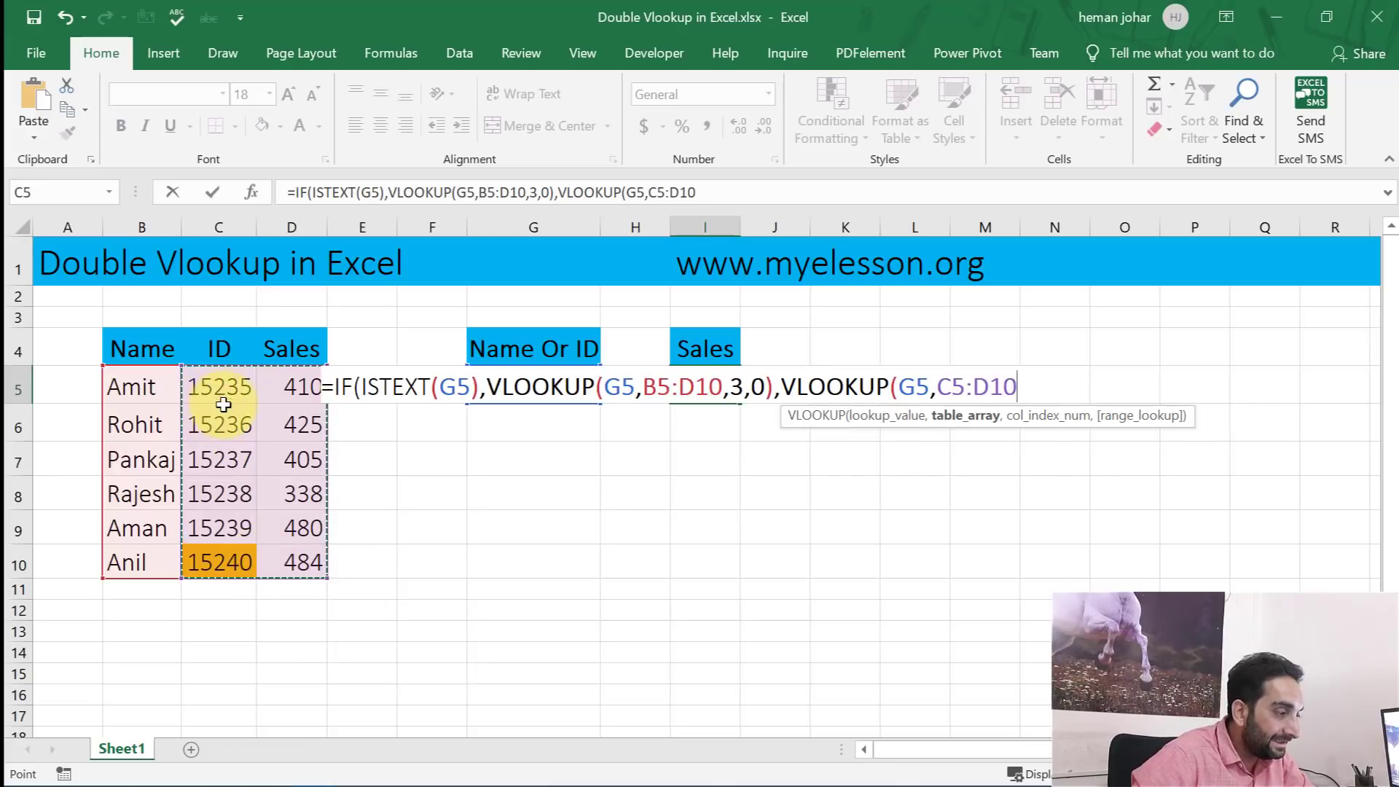
pyautogui.write(',')
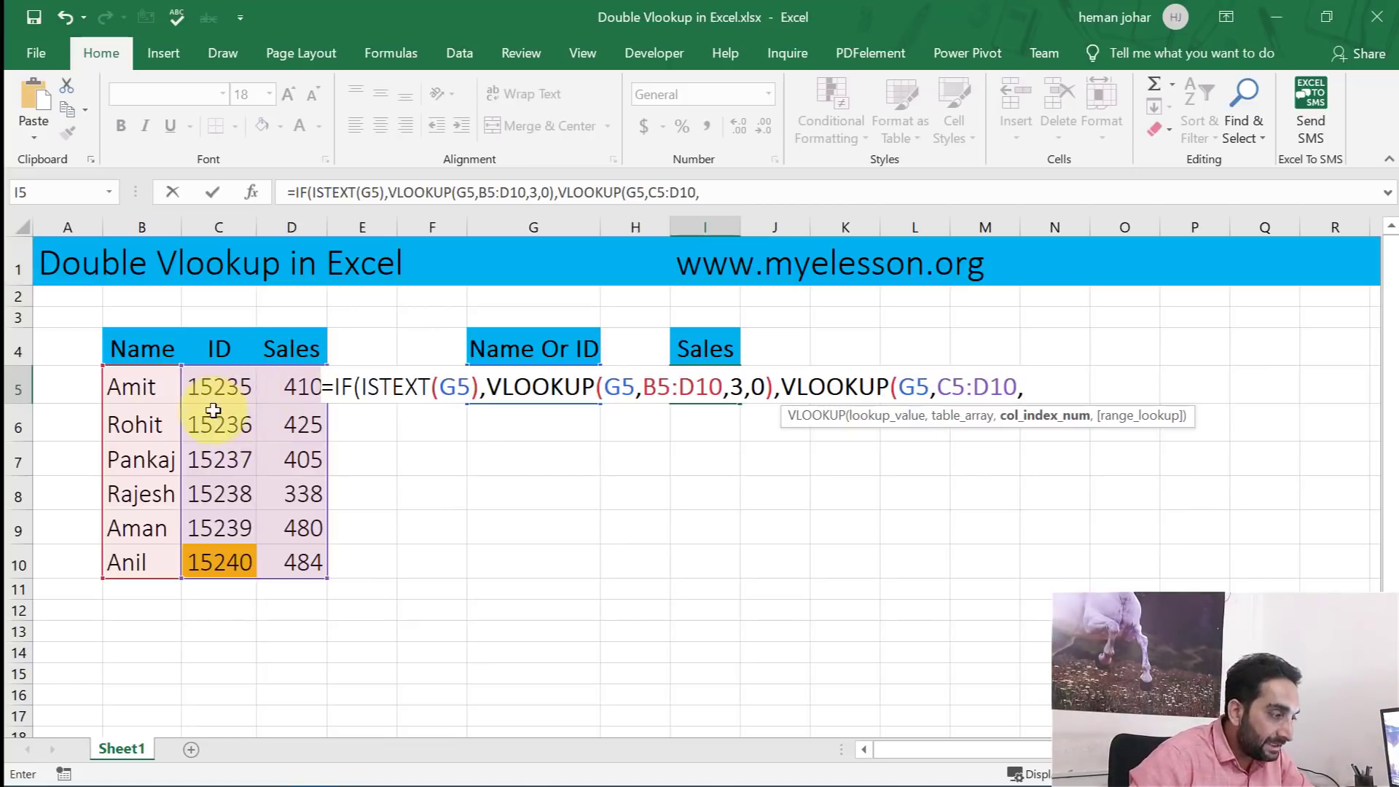
pyautogui.write('2,0')
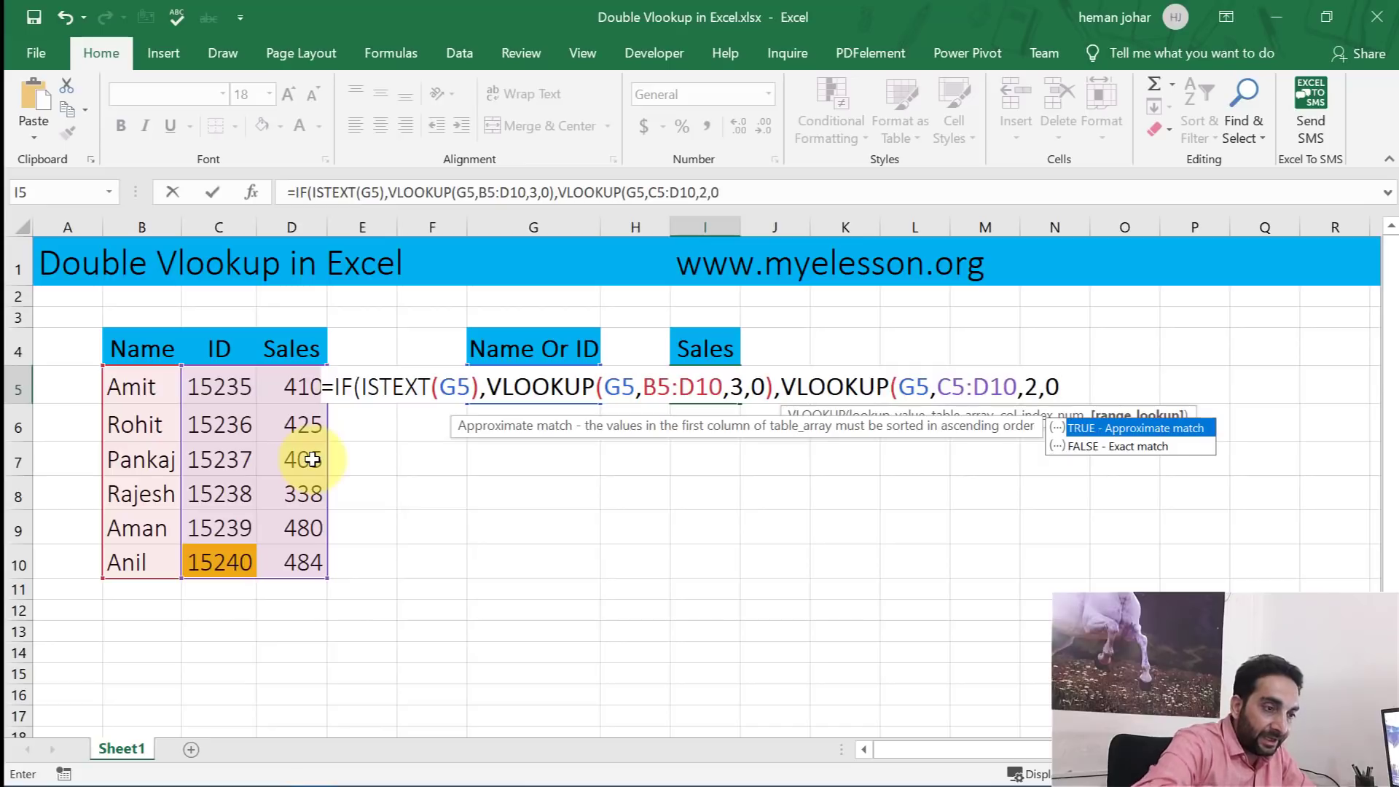
pyautogui.write(')')
pyautogui.press('Return')
pyautogui.press('Return')
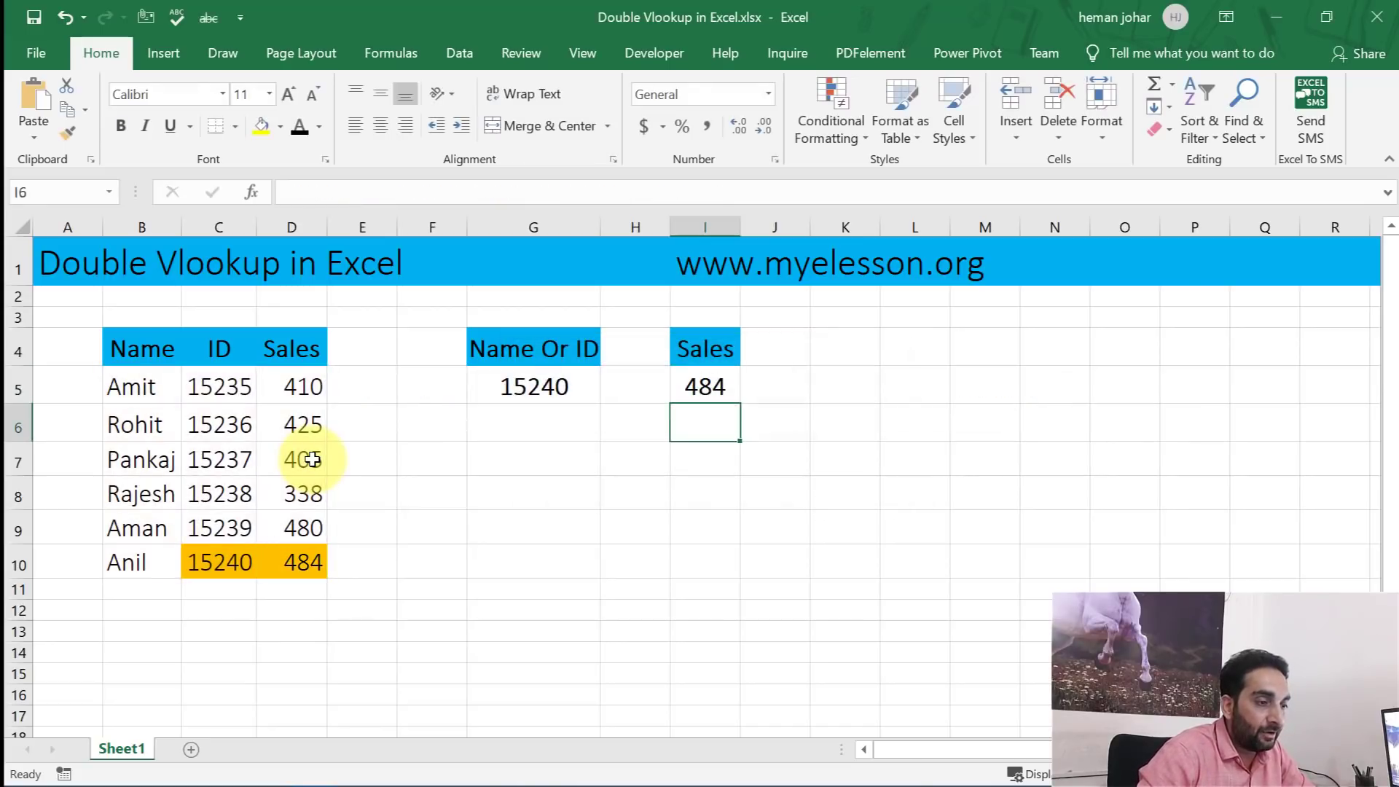
# Step: Test the new formula in I5 by entering the name from B5 as the lookup value in G5
pyautogui.press('Up')
pyautogui.press('Left')
pyautogui.press('Left')
pyautogui.press('Right')
pyautogui.press('Right')
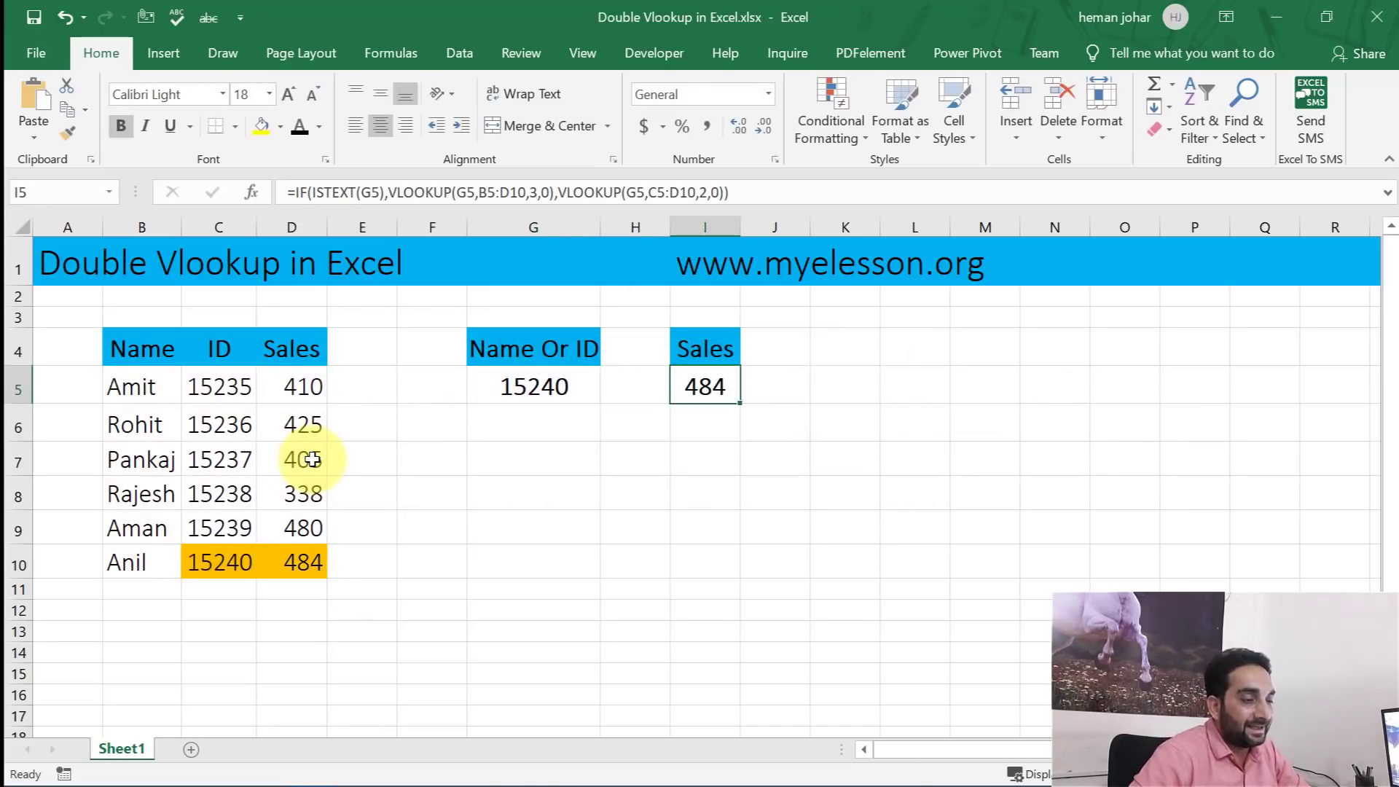
pyautogui.press('Left')
pyautogui.press('Left')
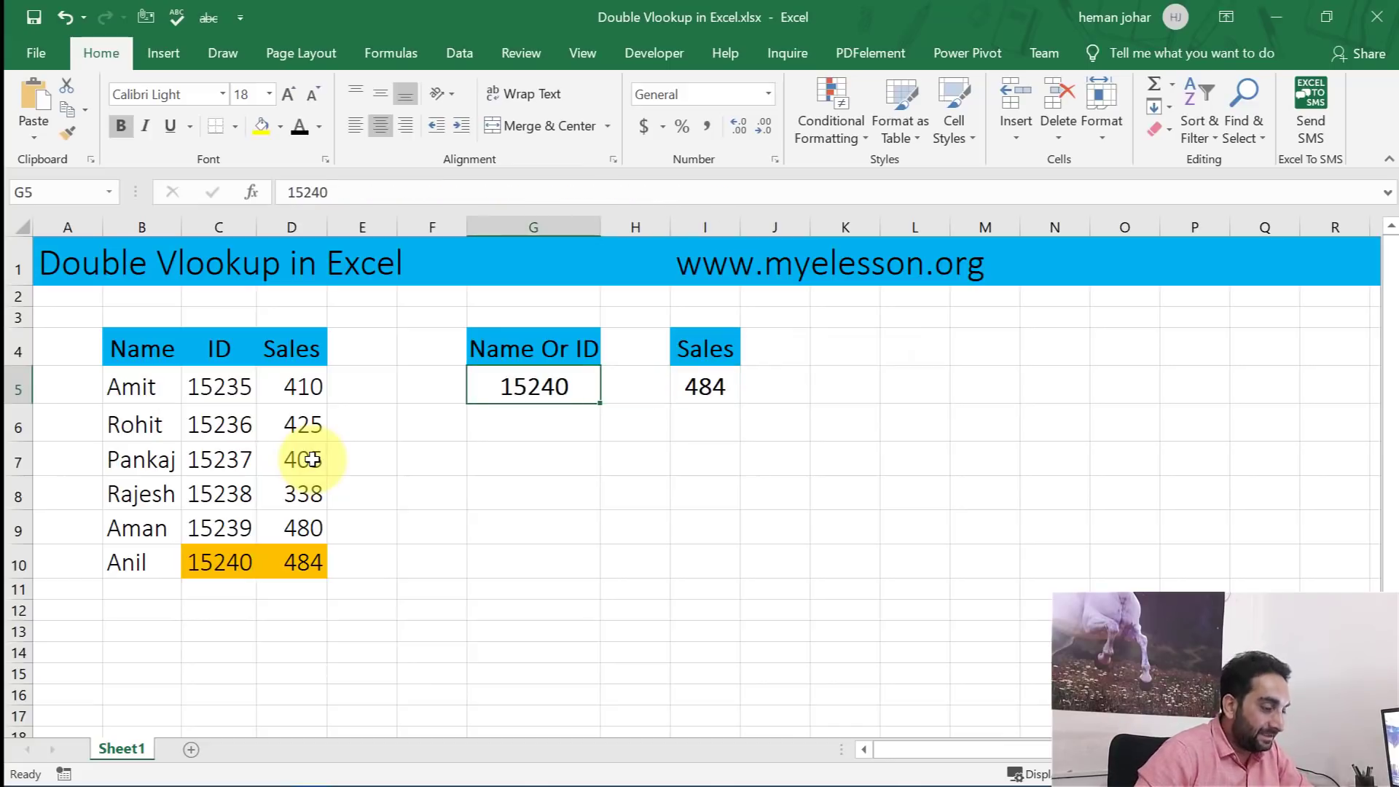
pyautogui.write('Amit')
pyautogui.press('Return')
pyautogui.press('Up')
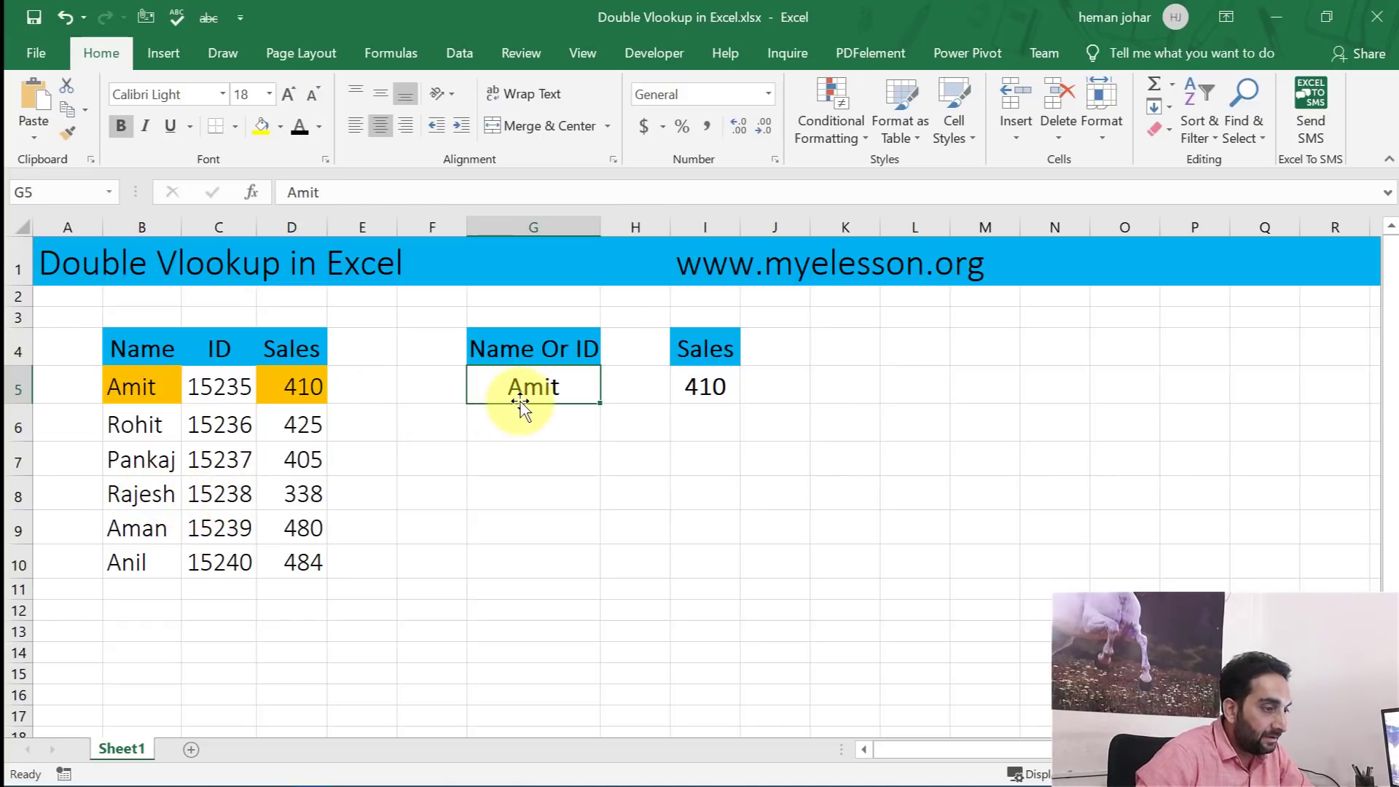
# Step: Test the formula with an ID by entering the one from C8 in G5
pyautogui.write('15238')
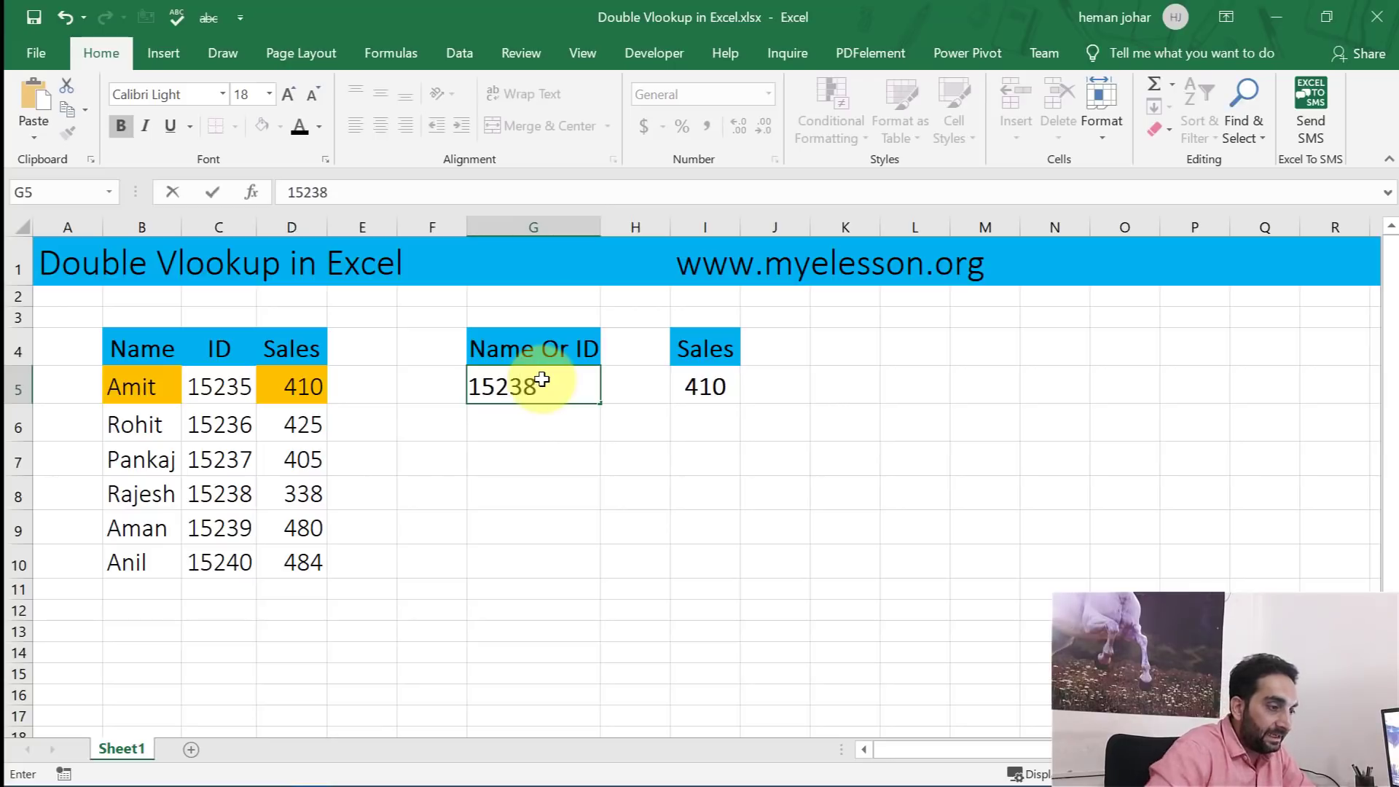
pyautogui.press('Return')
pyautogui.click(537, 381)
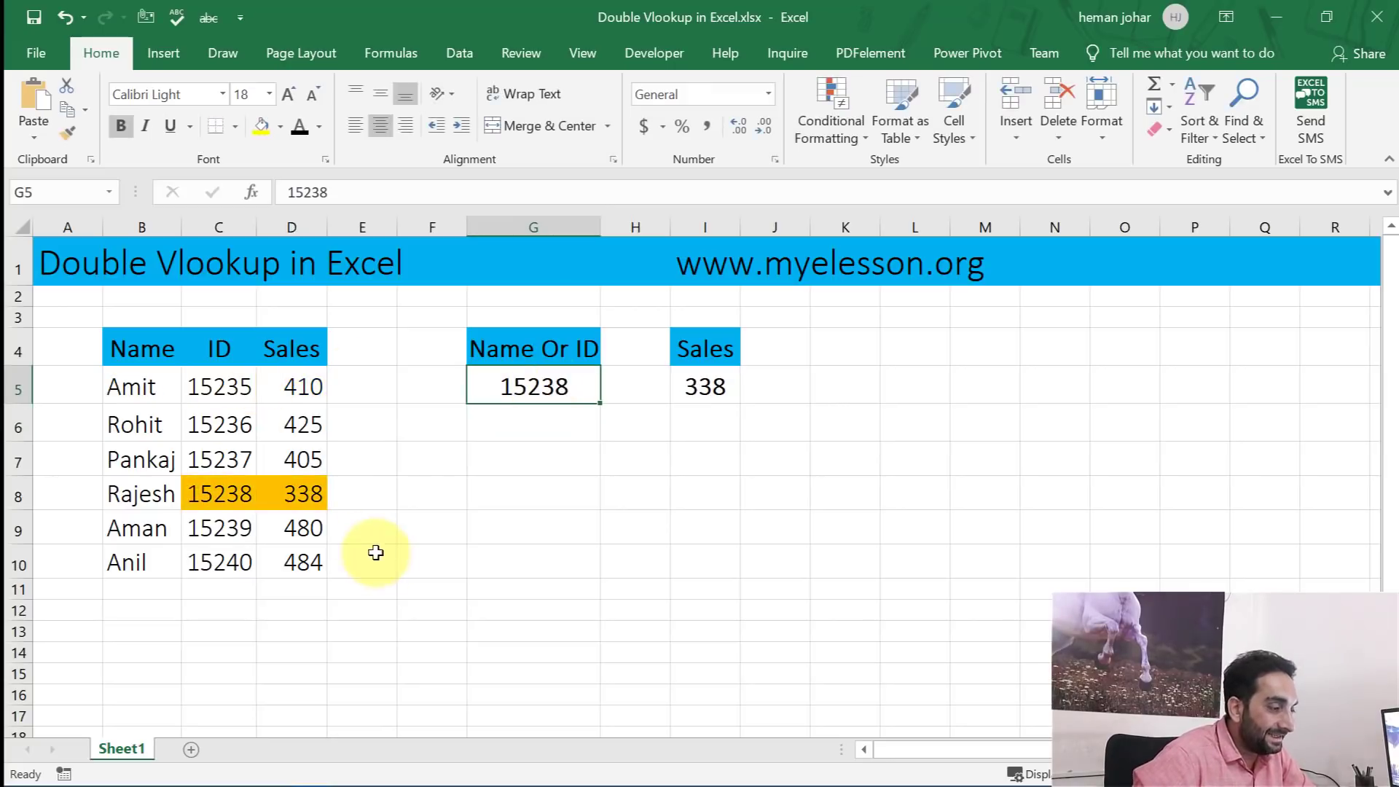